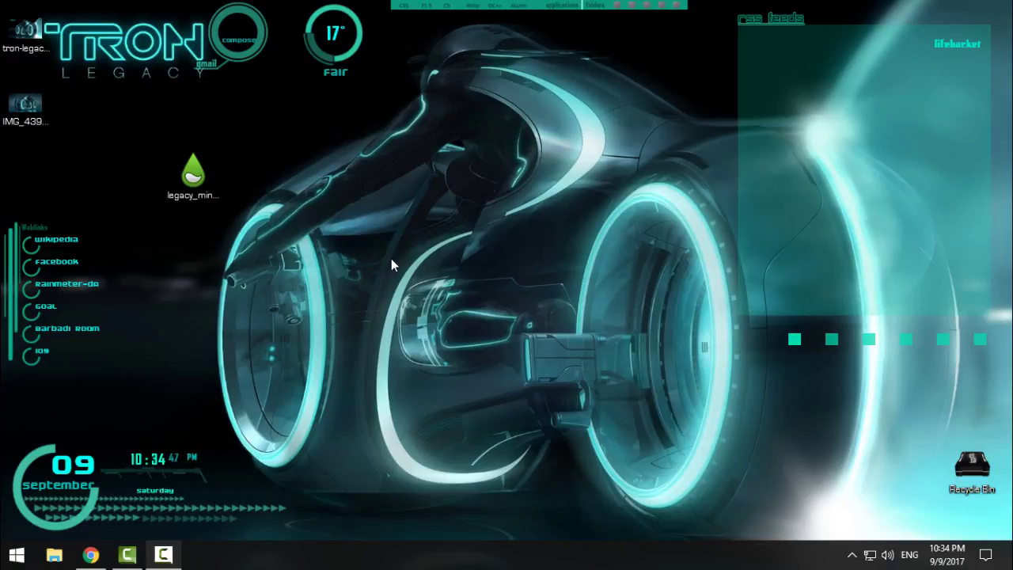
Check the rainmeter.net page in the browser, then minimize it to reveal the desktop.
left_click(193, 174)
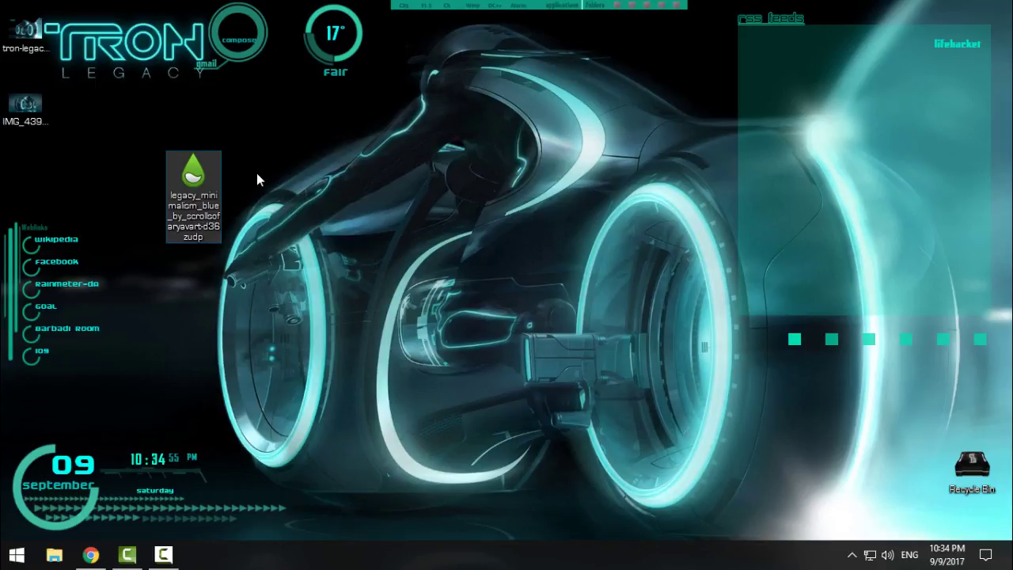
left_click(91, 553)
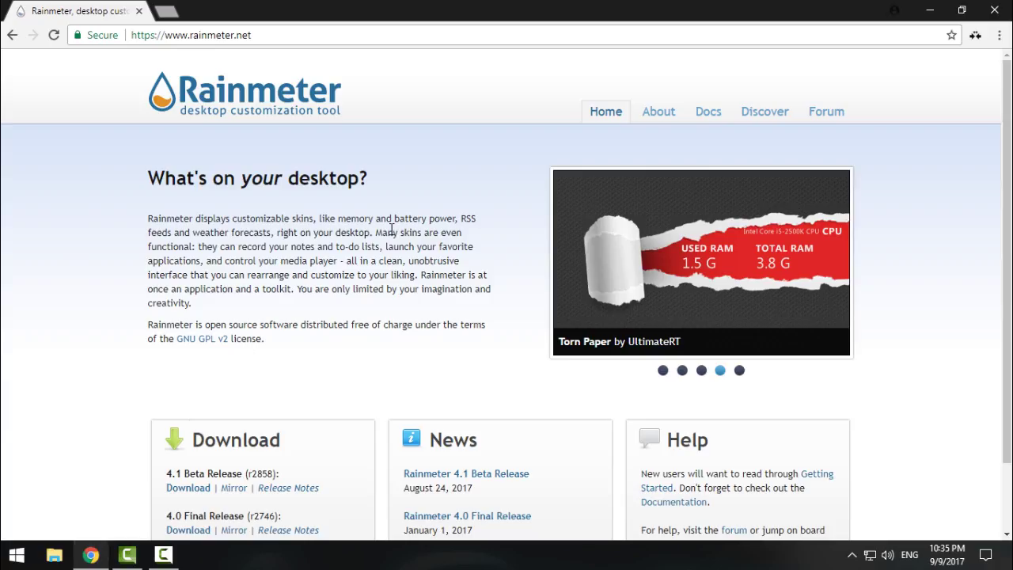
scroll(387, 232, "down", 1)
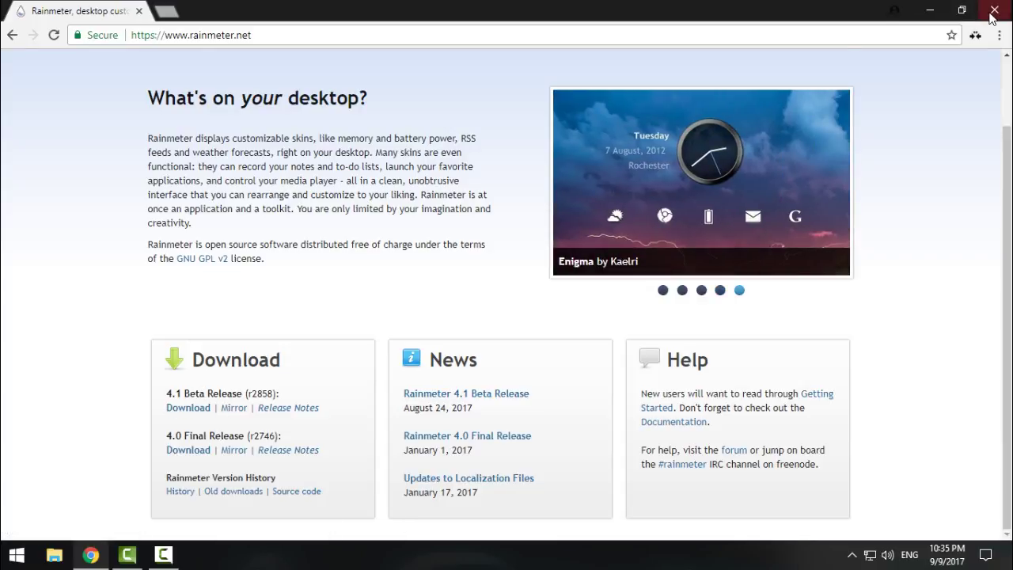
left_click(929, 11)
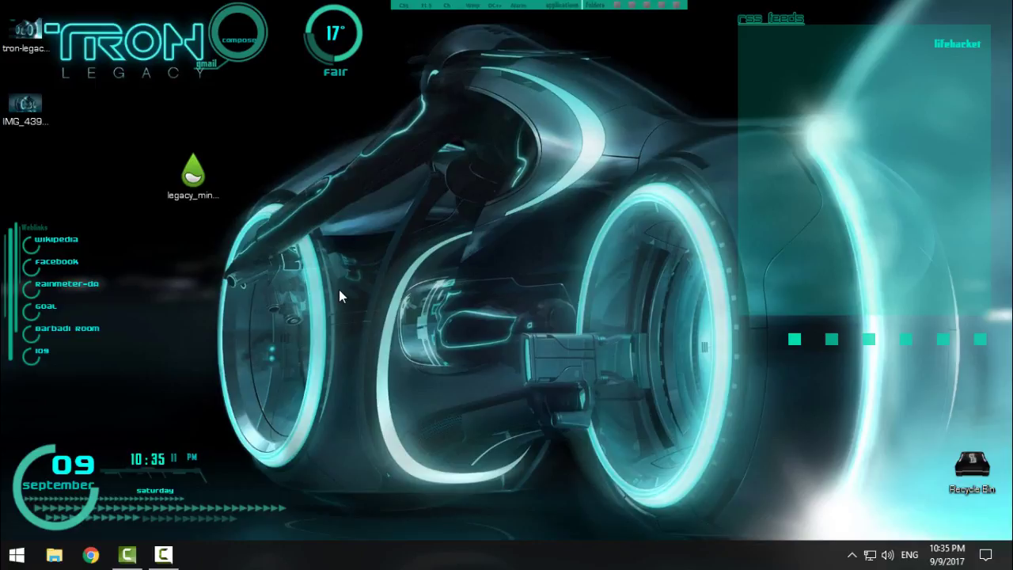
Open IMG_439202 in Windows Photo Viewer and browse through the Tron light-cycle wallpapers.
key("l")
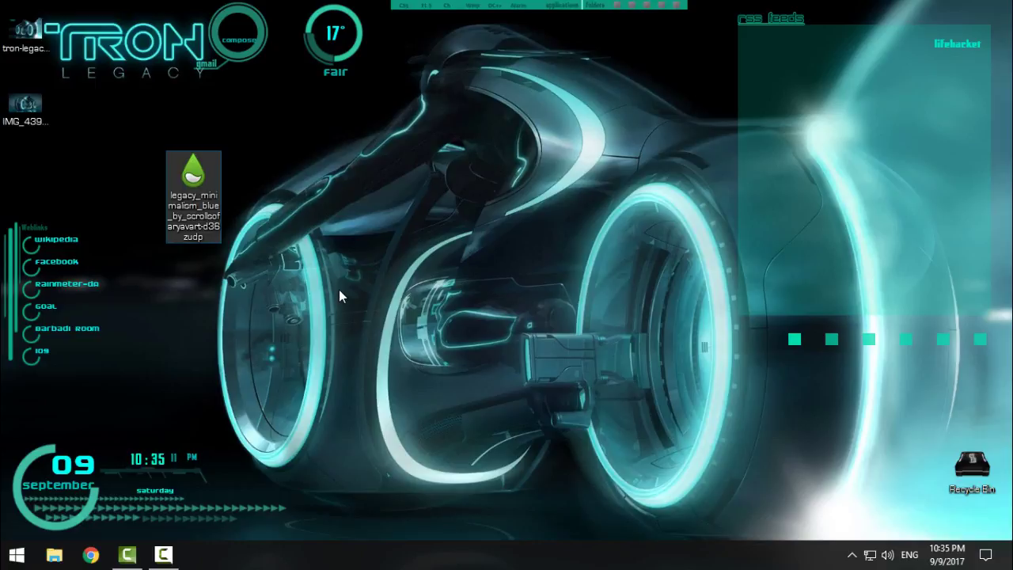
double_click(41, 118)
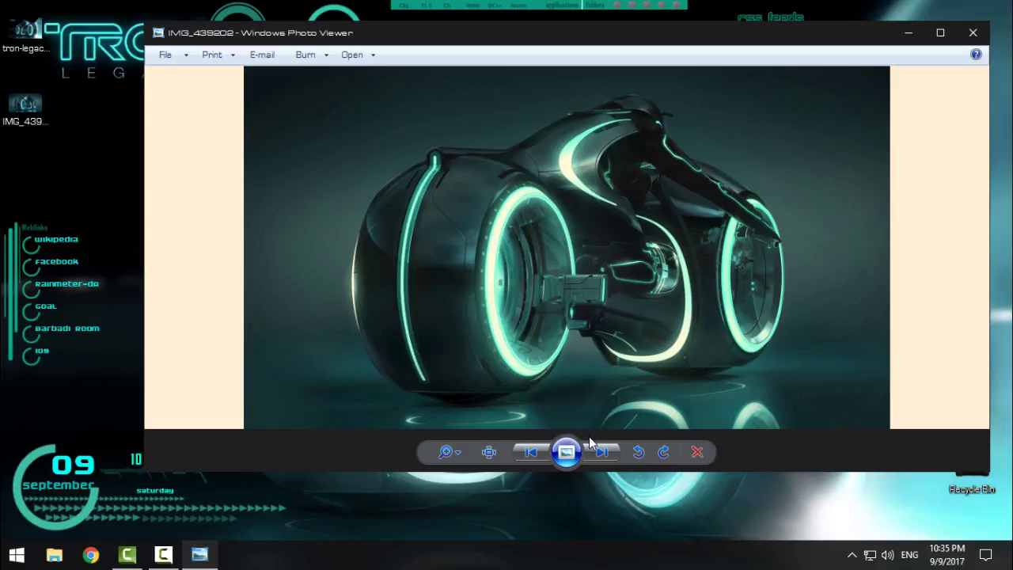
left_click(600, 450)
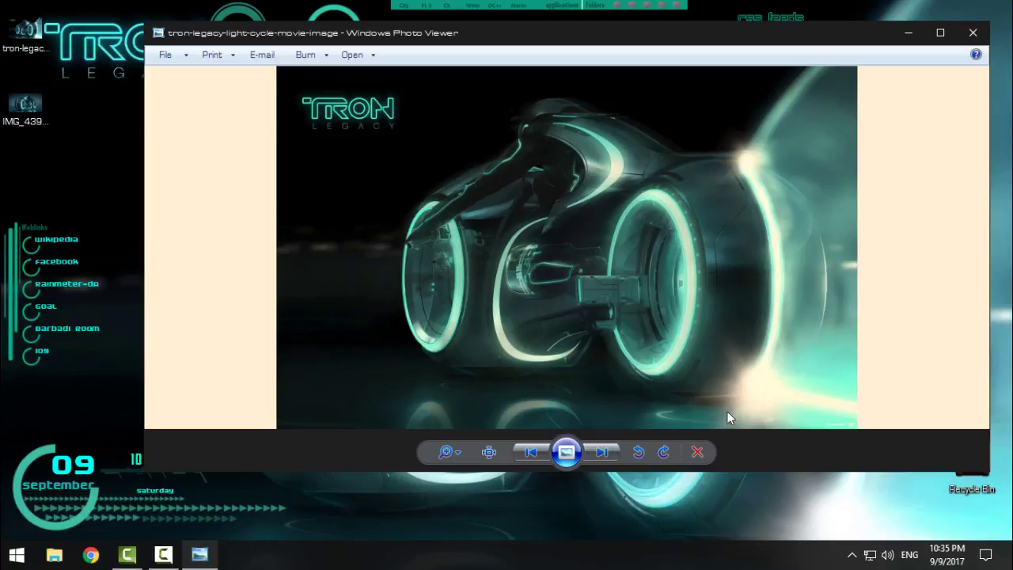
left_click(602, 452)
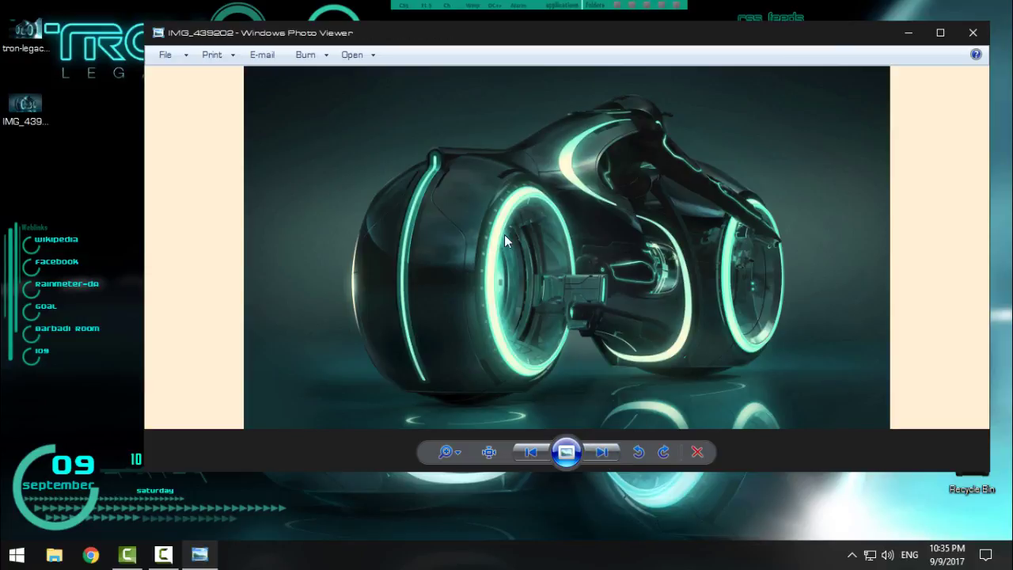
left_click(611, 452)
left_click(614, 454)
Open and dismiss the picture's context menu without choosing anything, then close Photo Viewer.
right_click(561, 154)
left_click(540, 165)
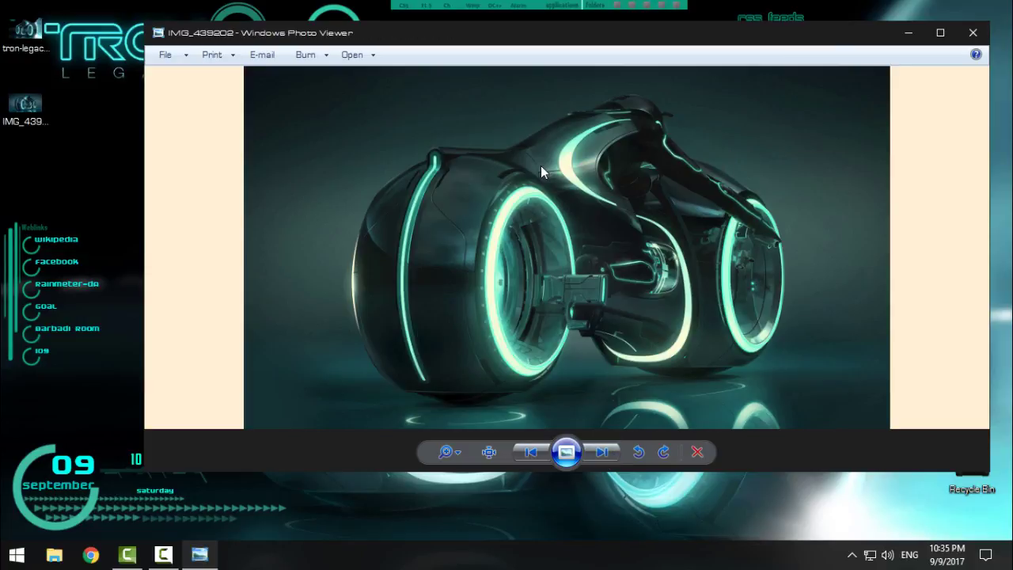
right_click(608, 164)
left_click(970, 39)
Close Photo Viewer and install the legacy_minimalism package through the Rainmeter Skin Installer.
left_click(971, 39)
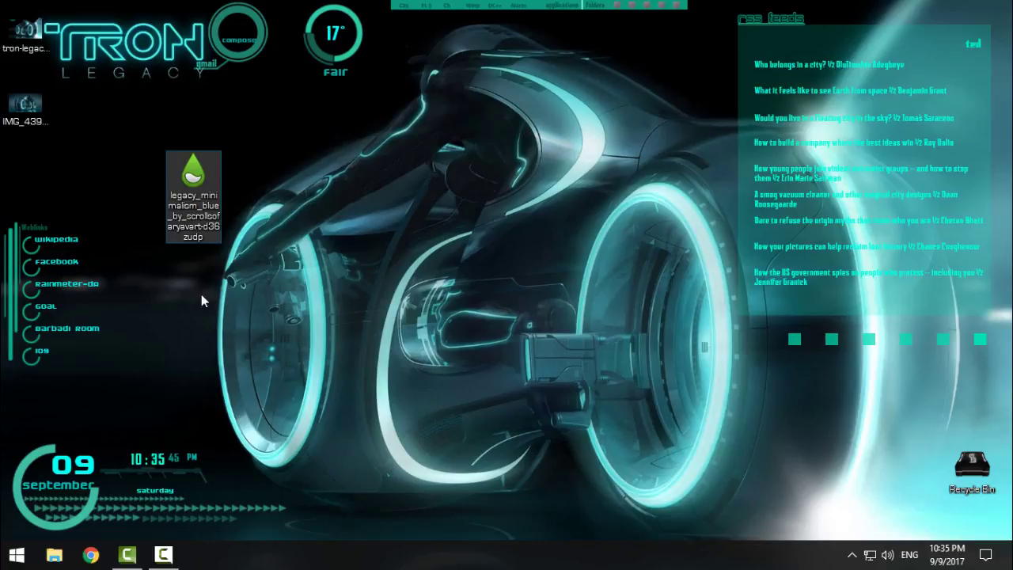
left_click(276, 229)
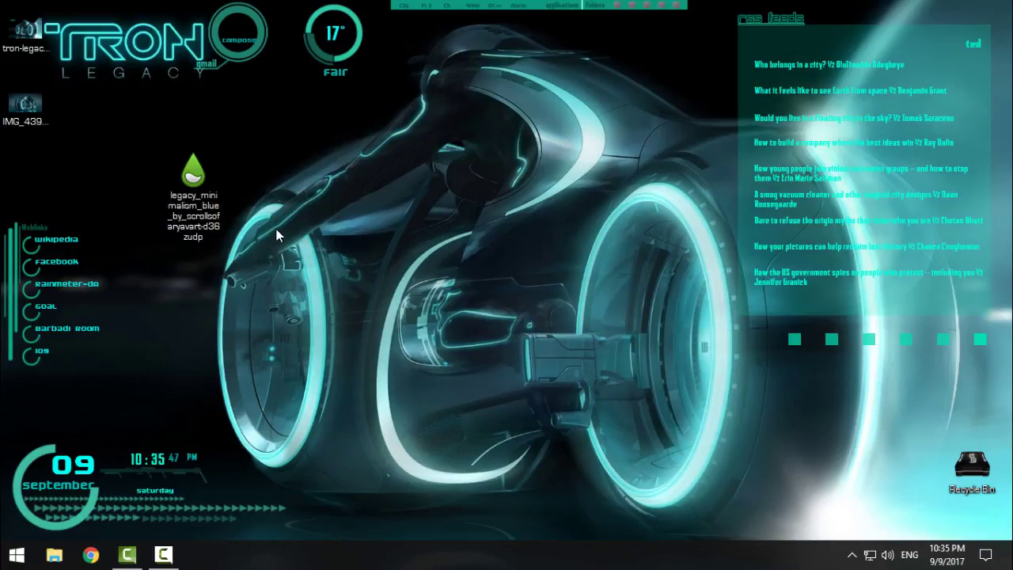
left_click_drag(212, 196, 266, 176)
double_click(190, 191)
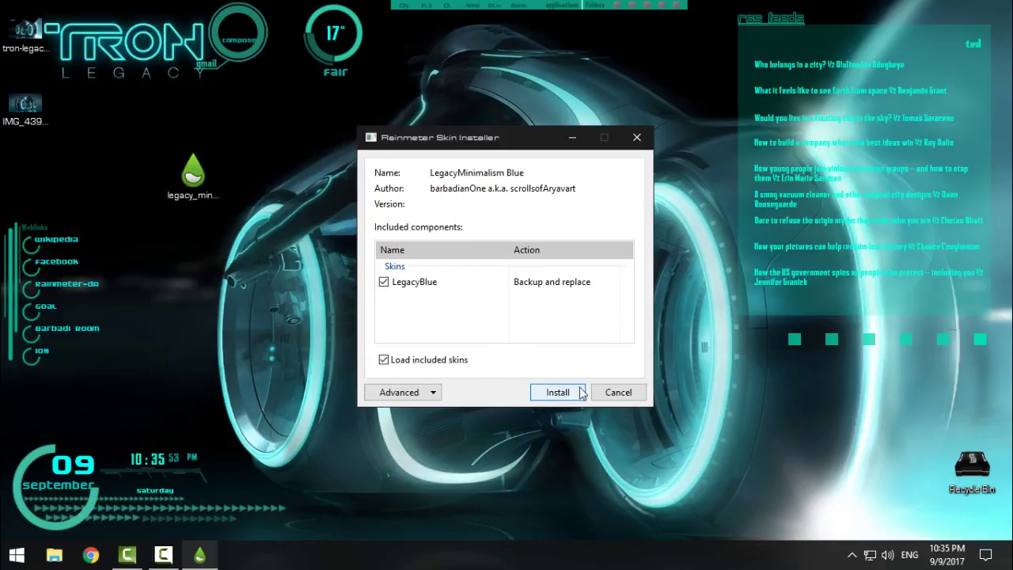
left_click(617, 393)
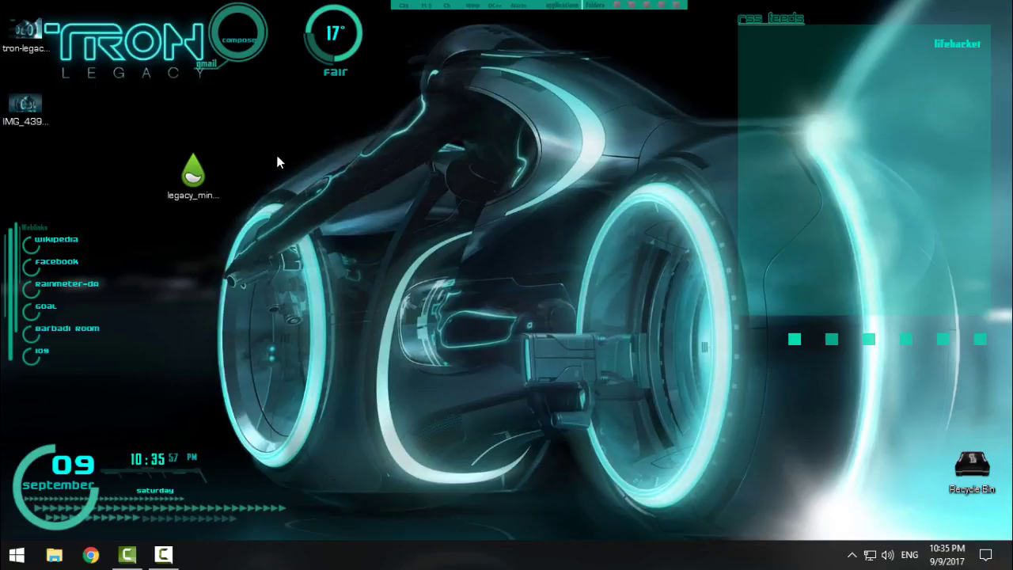
Shift the Gmail compose ring right of the TRON LEGACY logo, nudge the clock, and refresh.
left_click_drag(248, 54, 268, 53)
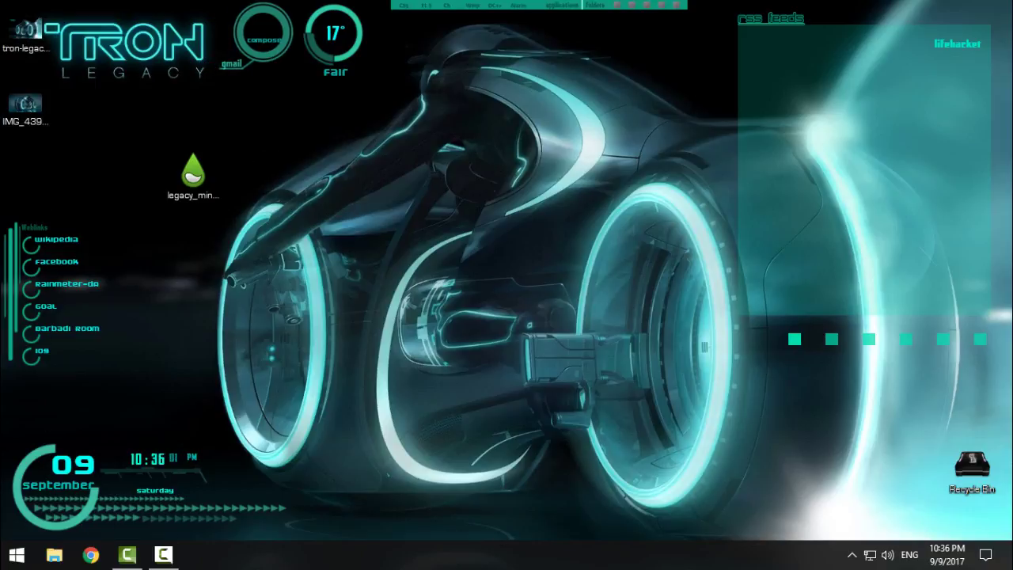
mouse_move(84, 506)
left_mouse_down()
mouse_move(116, 494)
mouse_move(87, 509)
left_mouse_up()
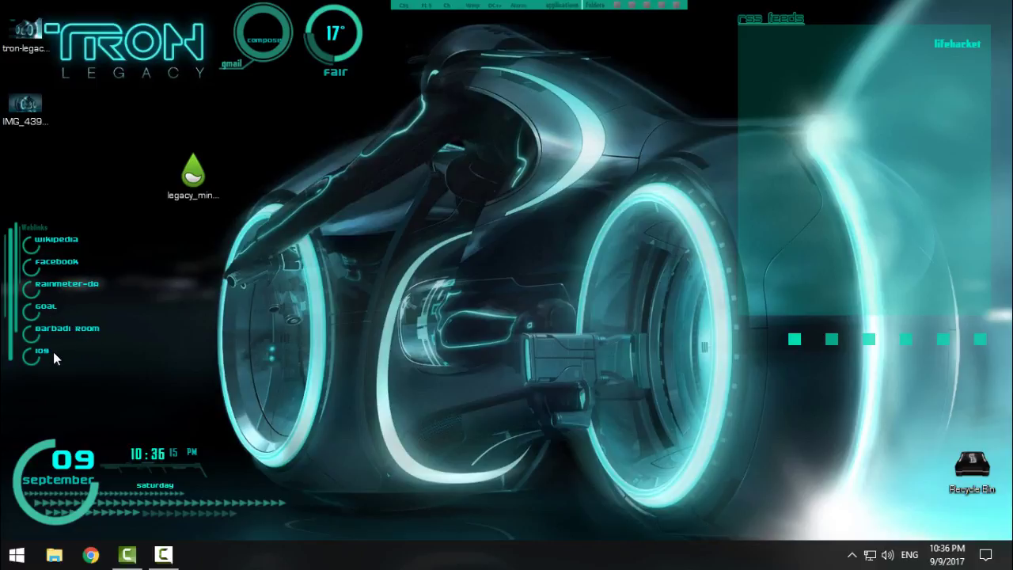
right_click(128, 227)
left_click(155, 286)
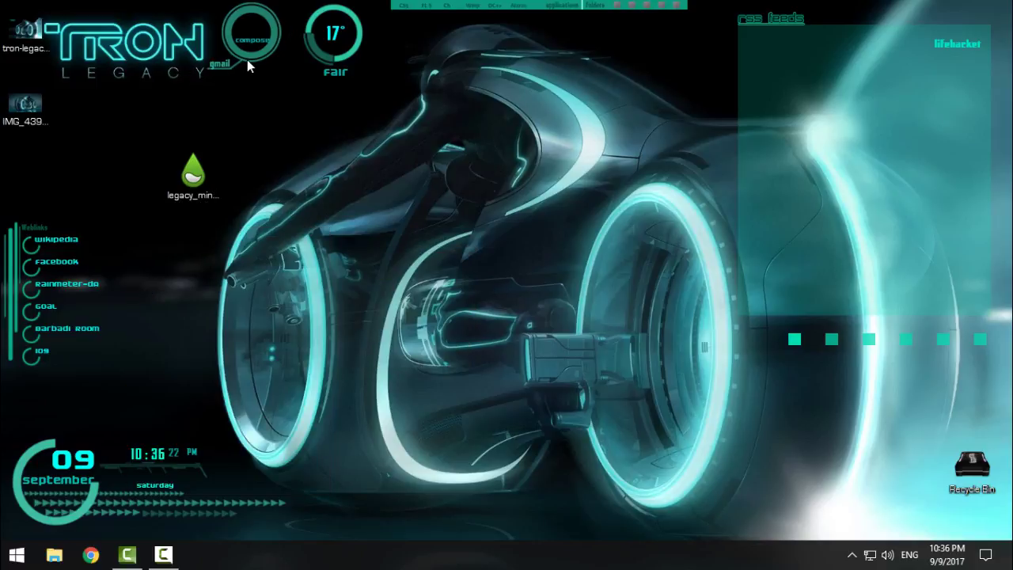
Open the weather skin's weather.ini in Notepad through Edit skin and move its window.
right_click(324, 52)
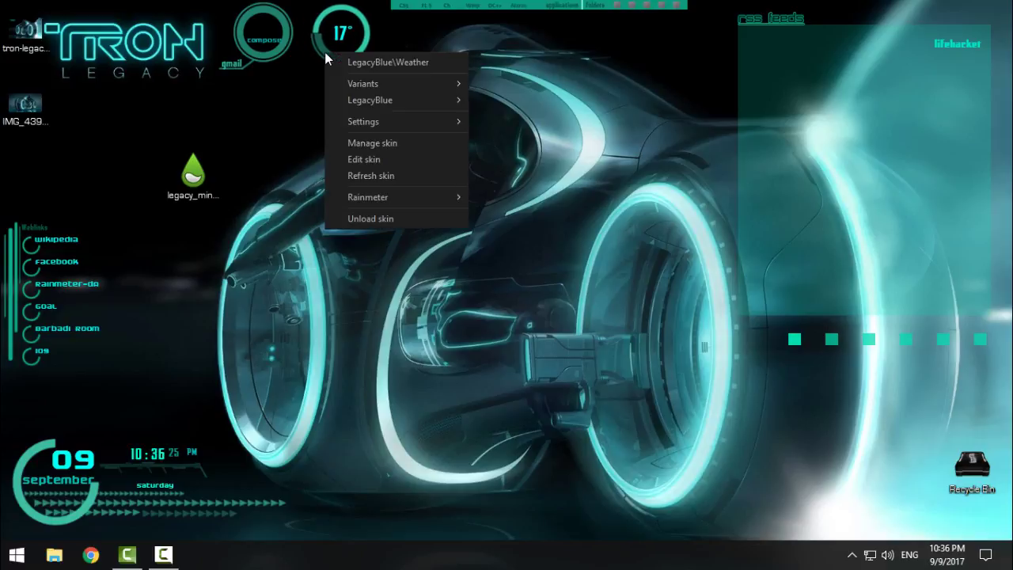
left_click(299, 63)
right_click(326, 52)
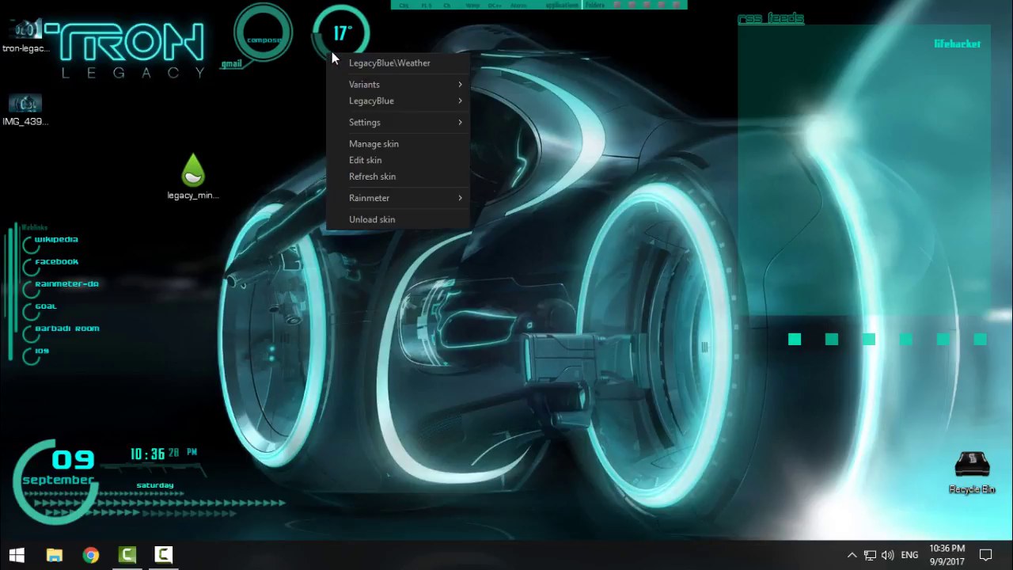
left_click(388, 161)
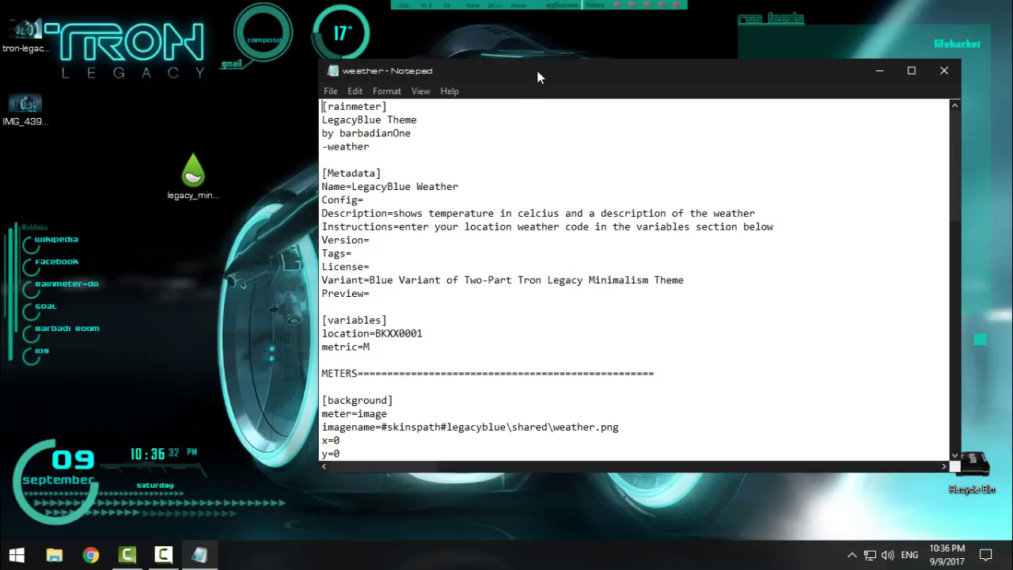
left_click_drag(537, 77, 577, 49)
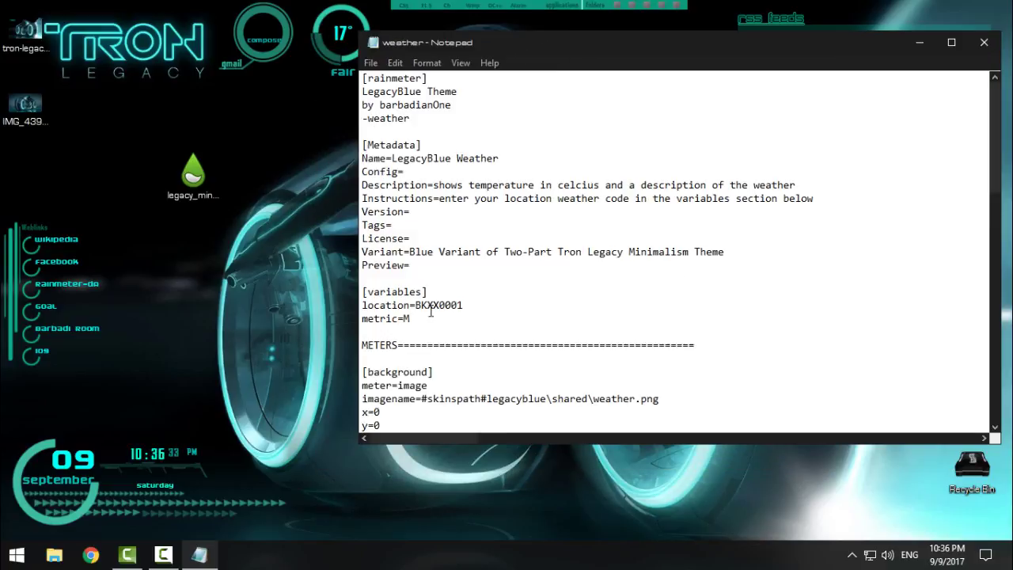
Select the current BKXX0001 location value, then switch to Chrome to look up a code.
left_click_drag(415, 305, 466, 304)
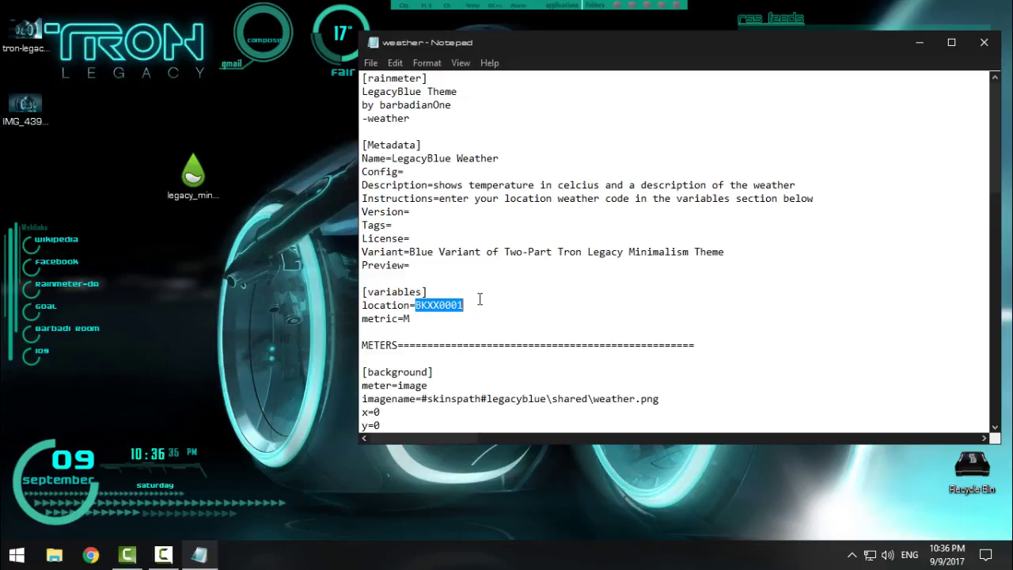
left_click(469, 299)
left_click(169, 372)
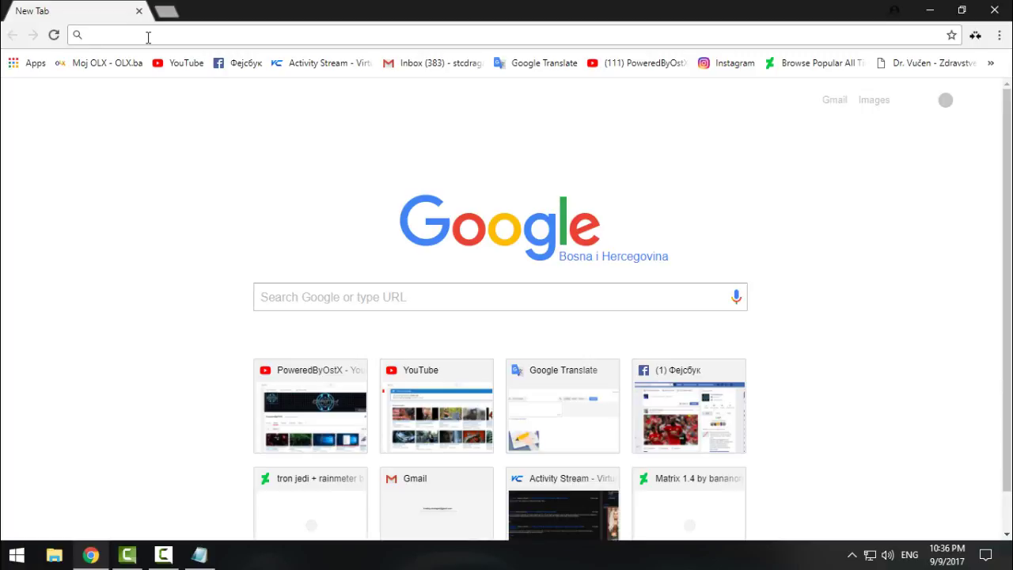
Search Google for weather codes.
type("wheater code")
key("Right")
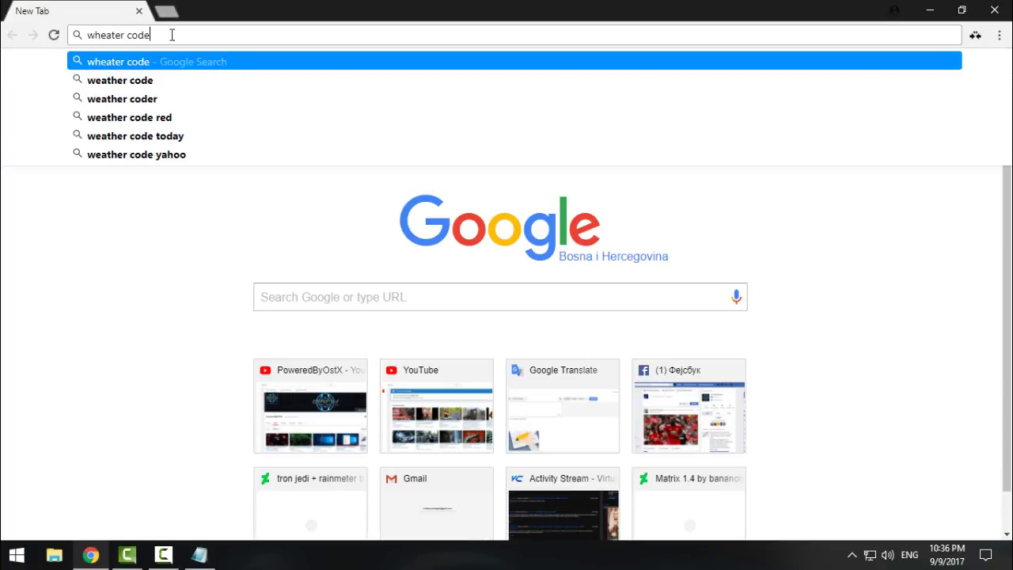
type(".")
key("BackSpace")
key("Return")
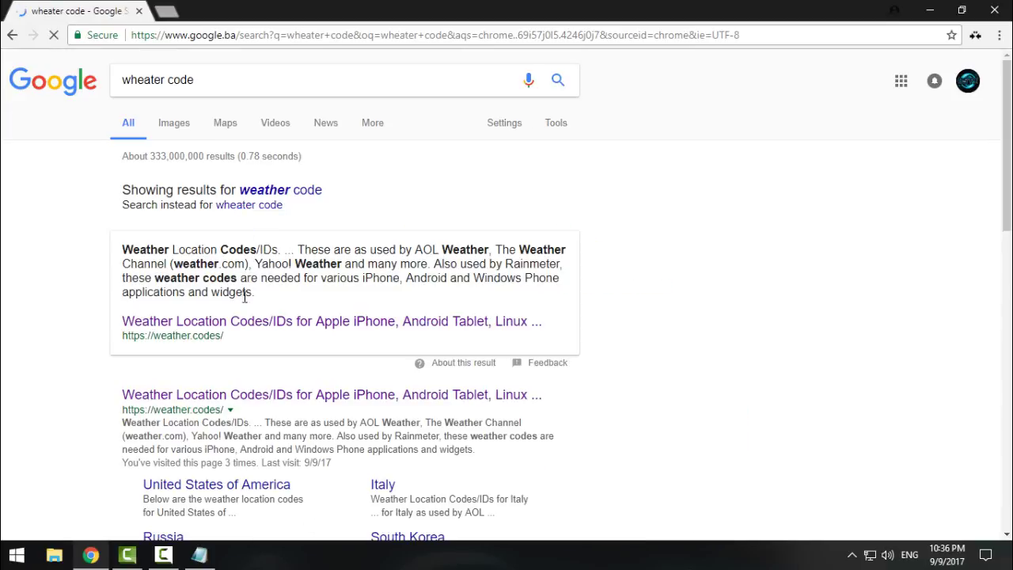
On weather.codes, search for banja luka and select its code BKXX0001.
left_click(236, 395)
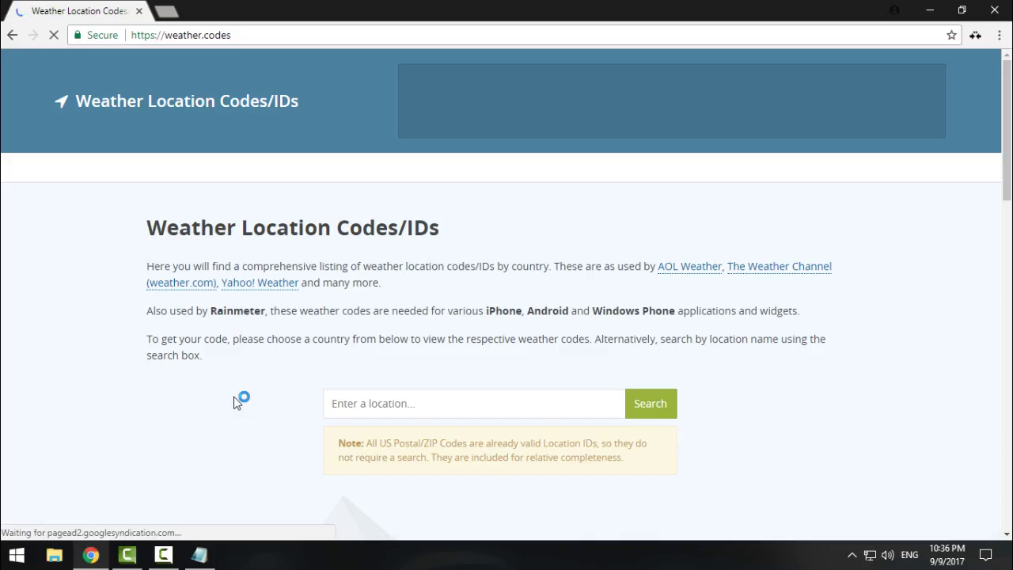
left_click(385, 401)
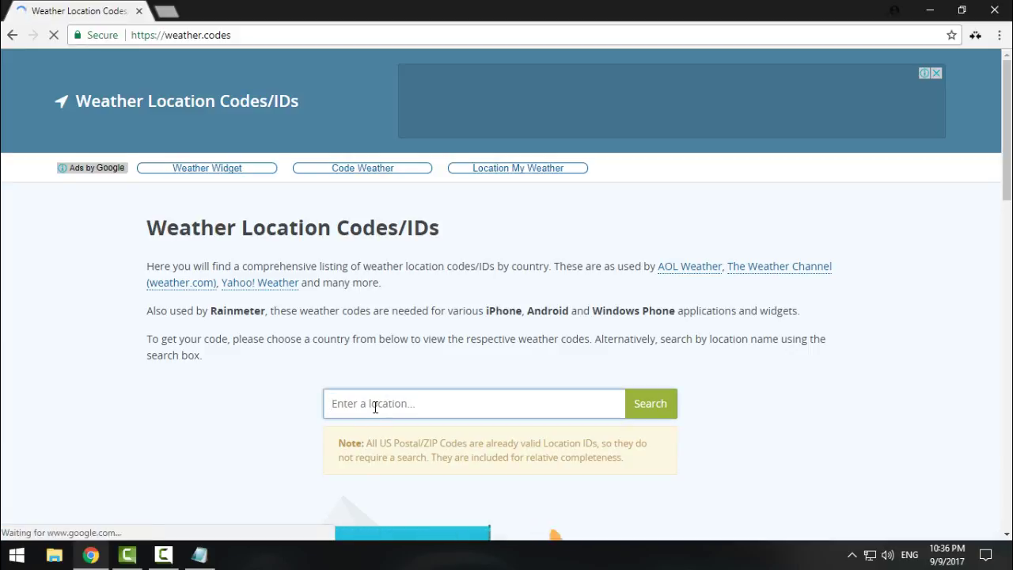
left_click(372, 403)
left_click(371, 425)
left_click(665, 403)
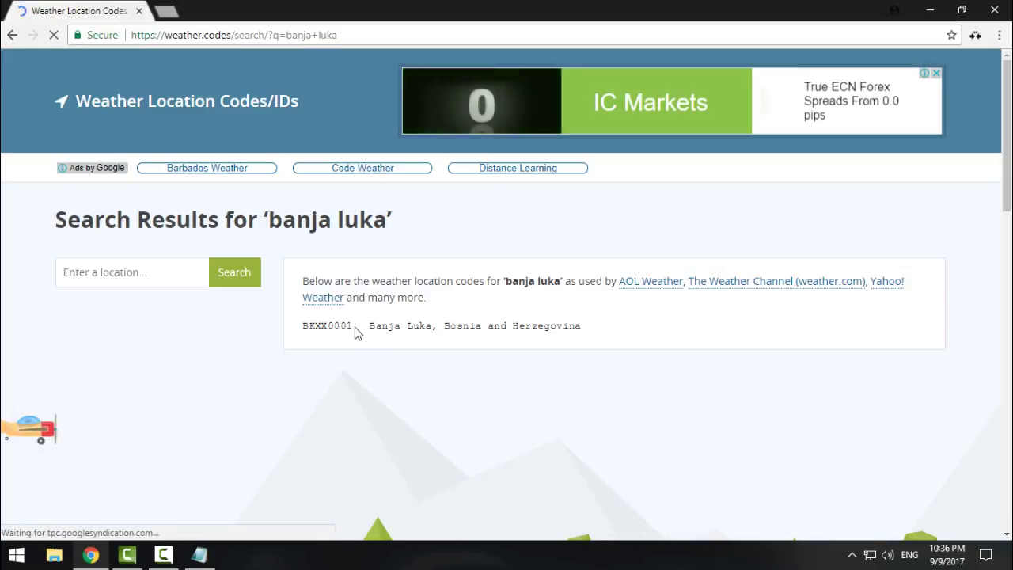
left_click_drag(355, 330, 306, 327)
Copy BKXX0001, paste it over the location value in weather.ini, then close Notepad.
right_click(329, 324)
left_click(367, 332)
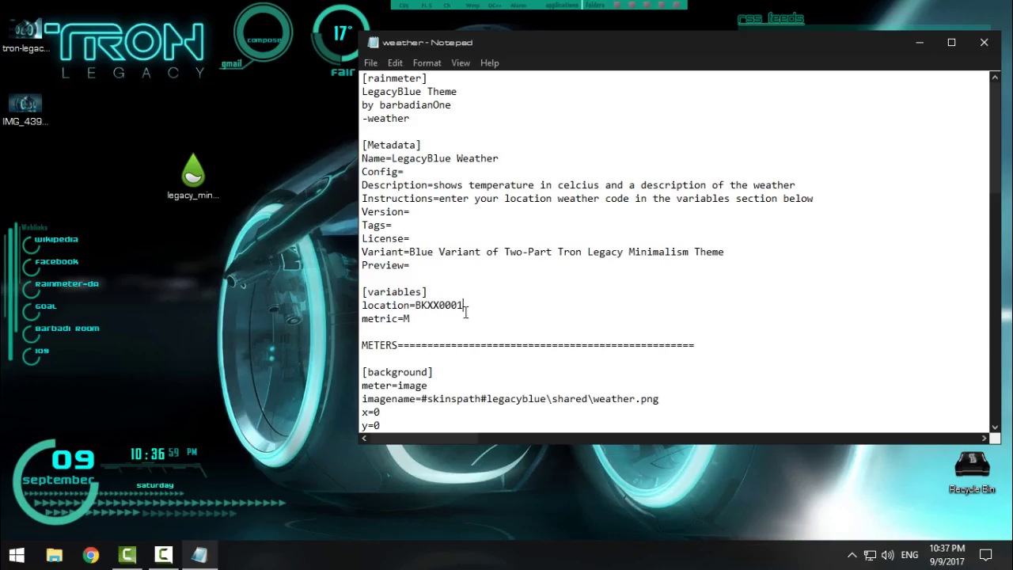
left_click_drag(416, 305, 499, 300)
right_click(480, 305)
left_click(523, 369)
left_click(982, 44)
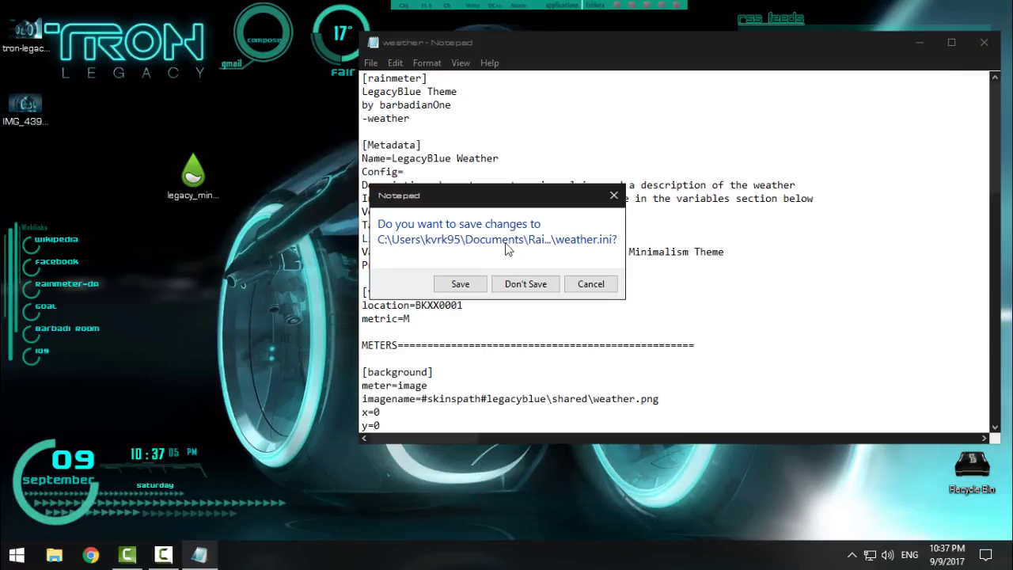
Save weather.ini and refresh the weather skin so it reloads showing 17° Fair.
left_click(459, 284)
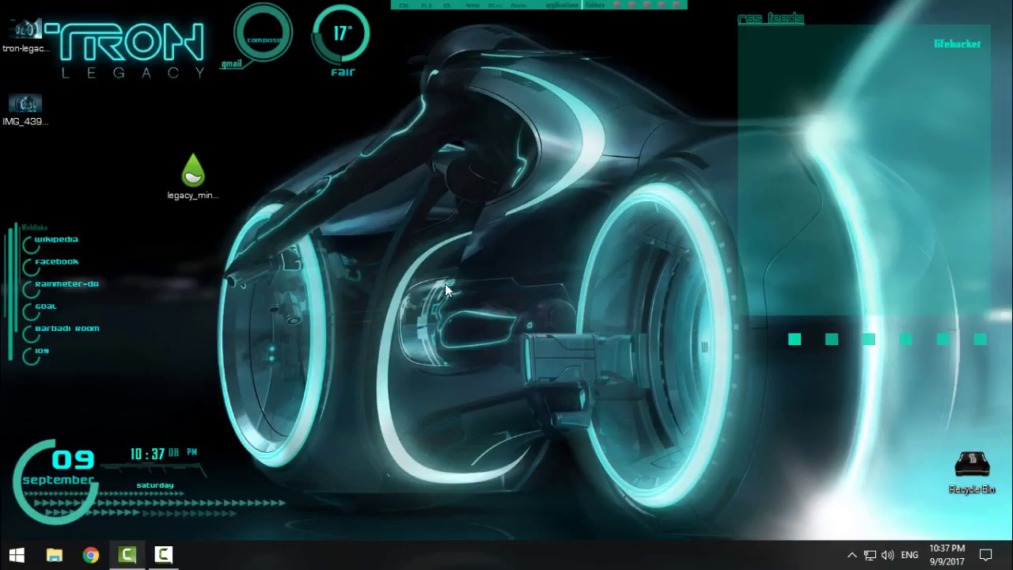
right_click(324, 50)
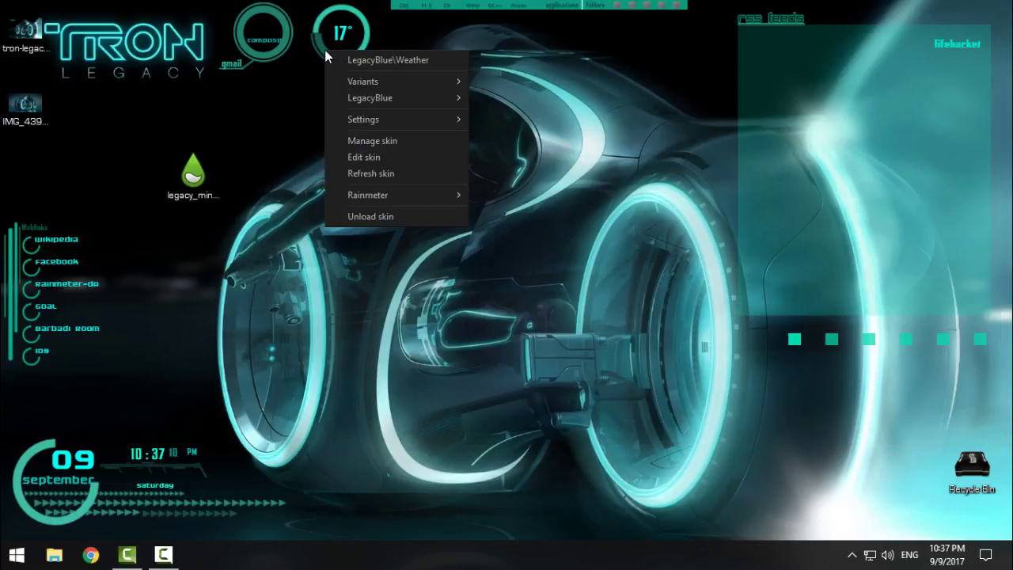
left_click(379, 173)
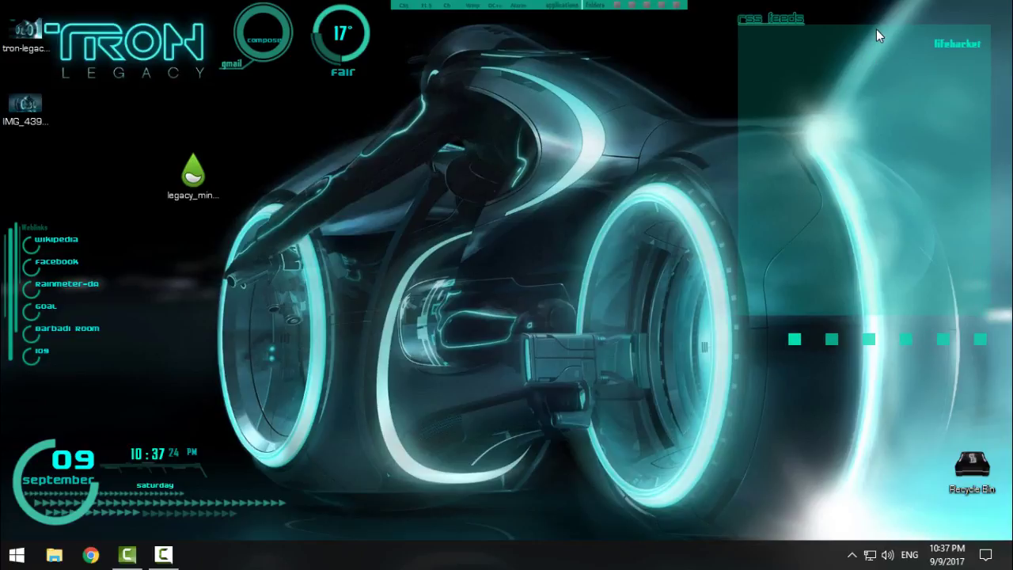
left_click(868, 340)
left_click(945, 341)
left_click(978, 342)
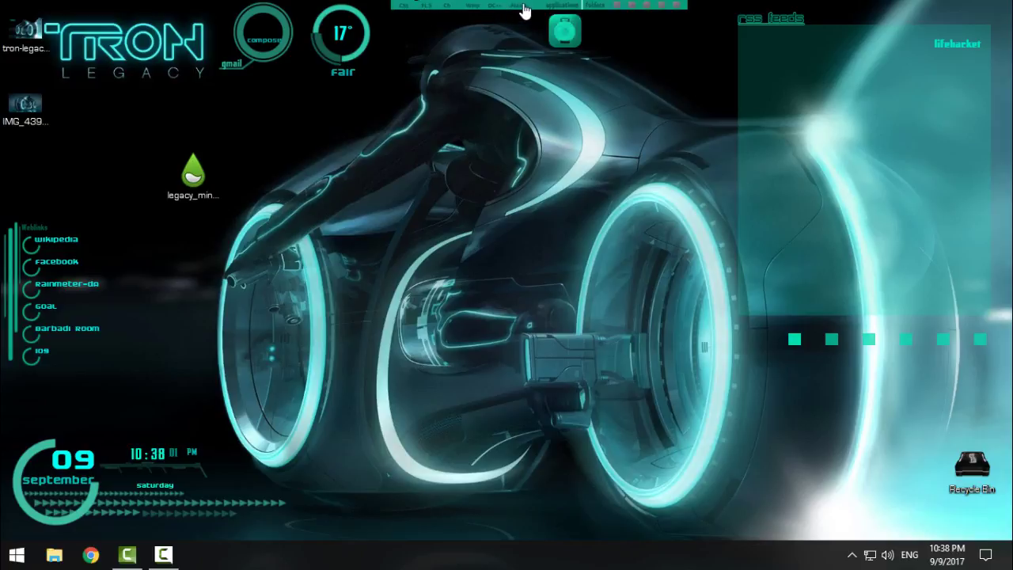
Open the launcher skin's settings file in Notepad and scroll down to [variables].
right_click(533, 6)
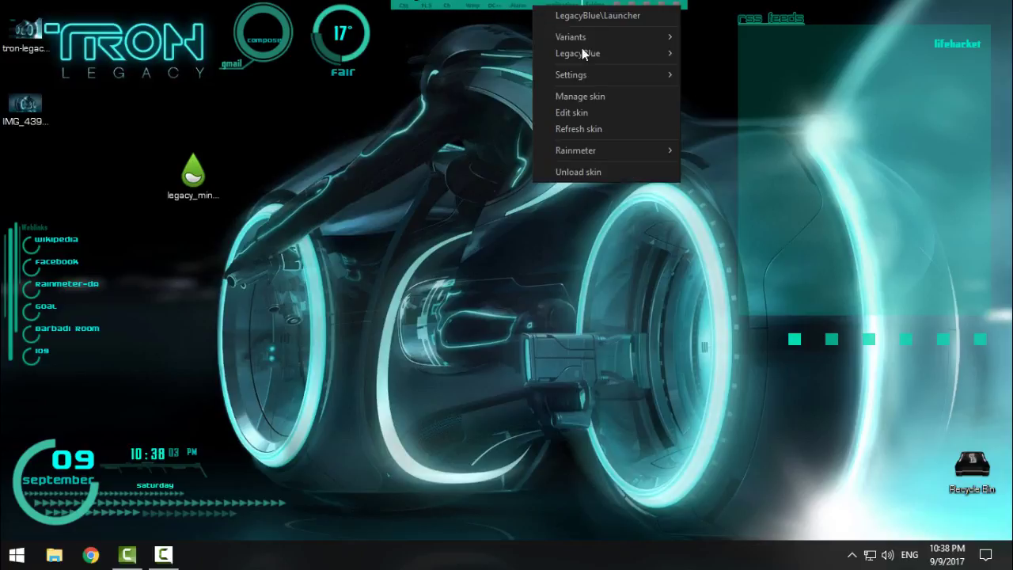
left_click(590, 112)
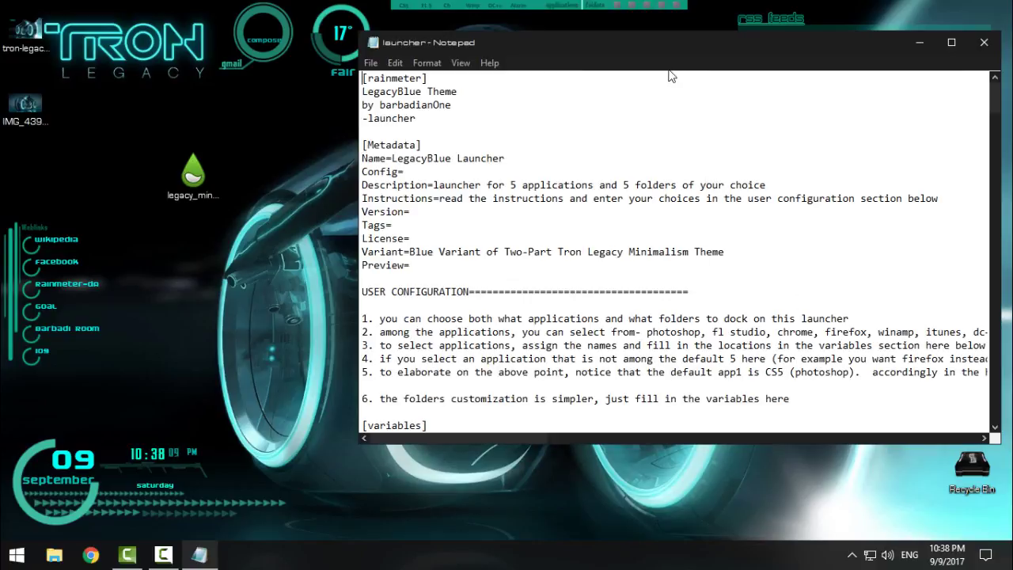
left_click_drag(655, 40, 563, 40)
scroll(625, 258, "down", 3)
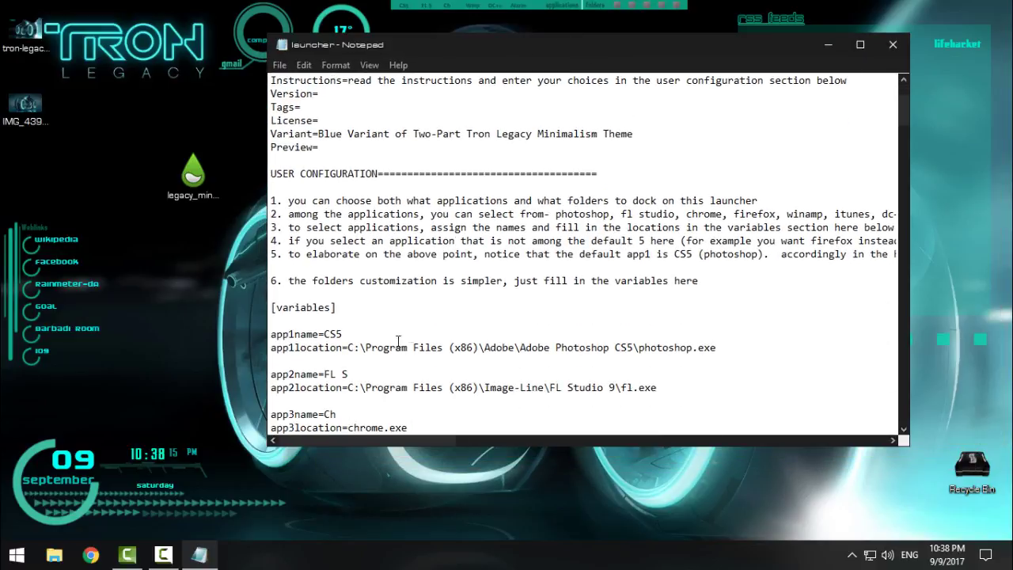
scroll(475, 330, "down", 1)
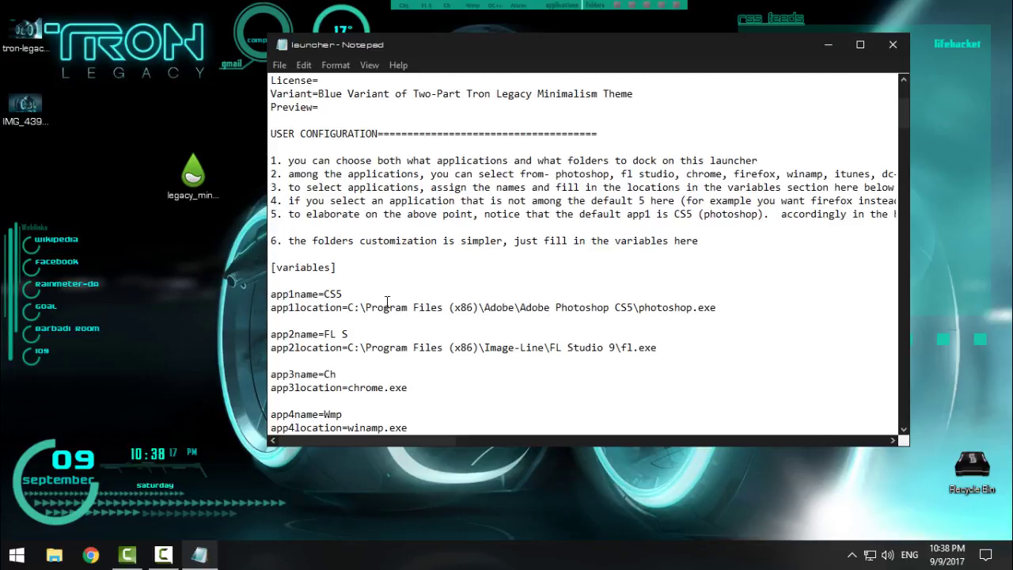
Select the Photoshop CS5 path on app1location, then minimize Notepad.
left_click(345, 295)
left_click_drag(348, 307, 727, 308)
left_click(726, 308)
left_click_drag(348, 307, 745, 307)
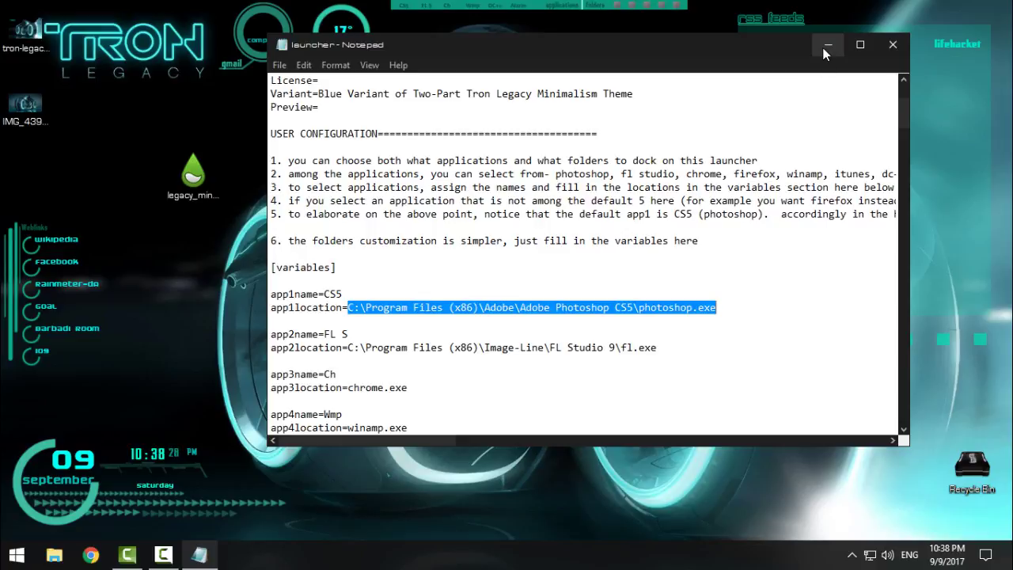
left_click(826, 45)
In File Explorer, navigate to D:\Program Files\Adobe\Adobe Photoshop CS6.
left_click(55, 555)
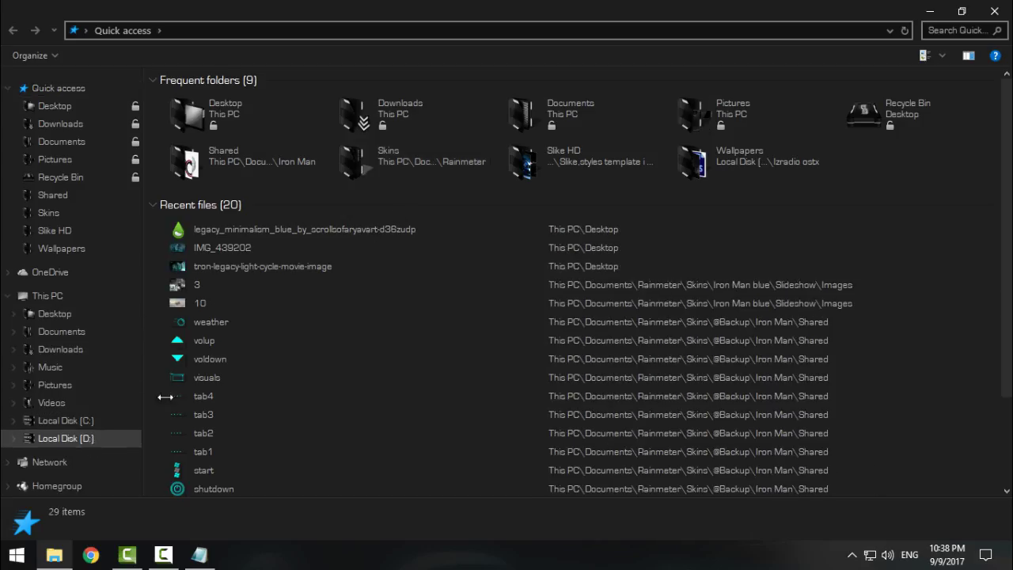
left_click(90, 440)
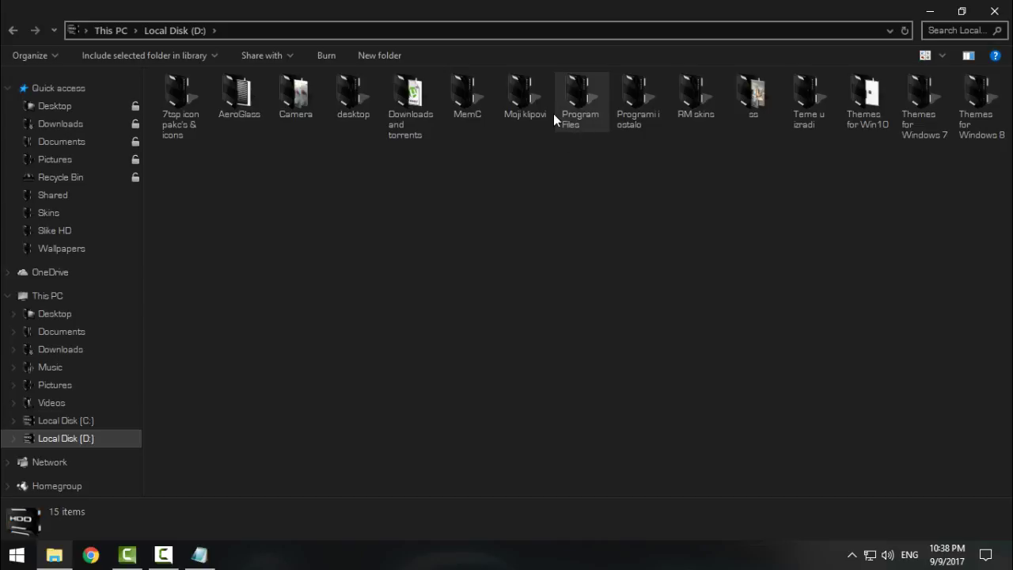
double_click(575, 124)
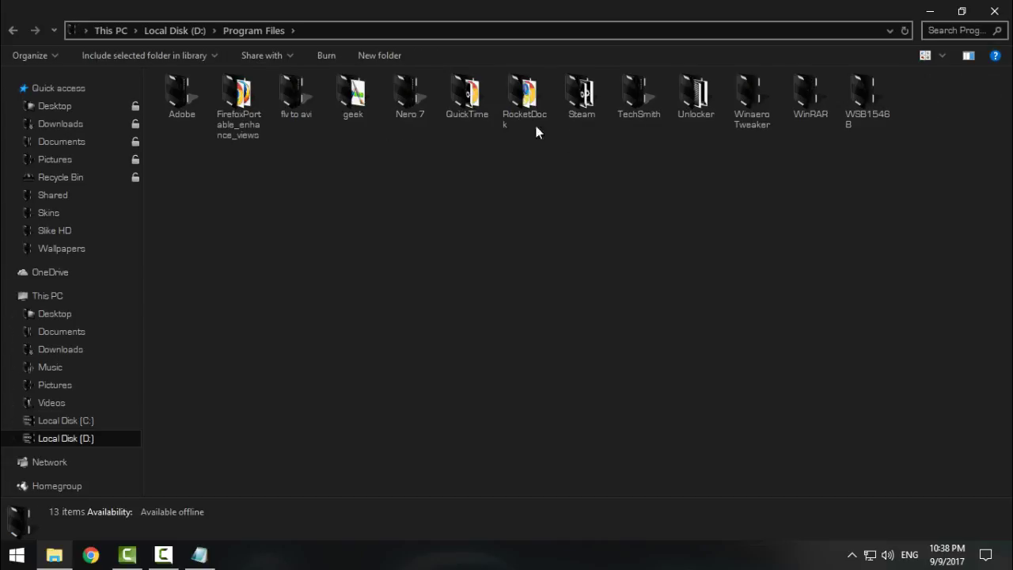
double_click(177, 114)
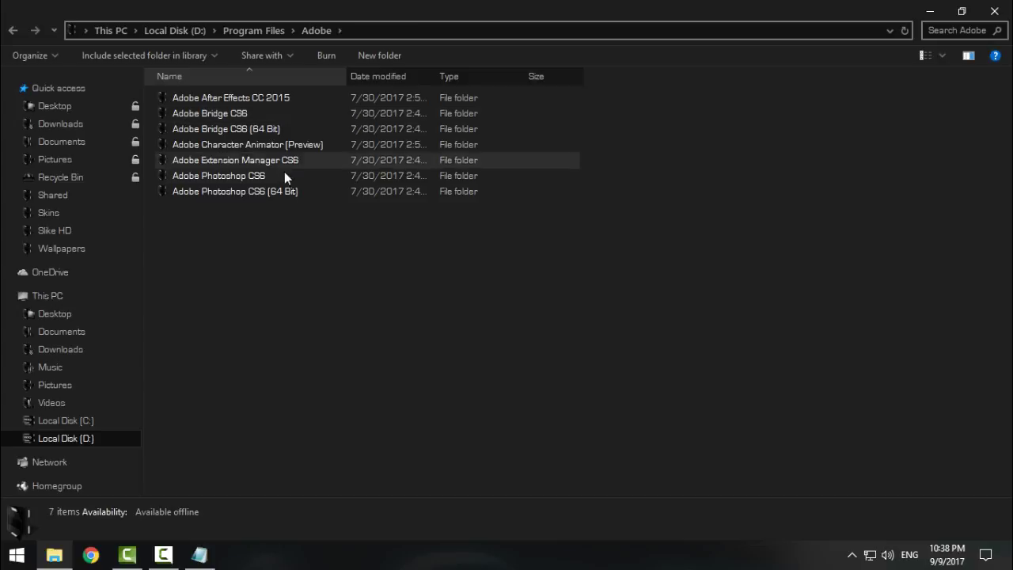
double_click(249, 175)
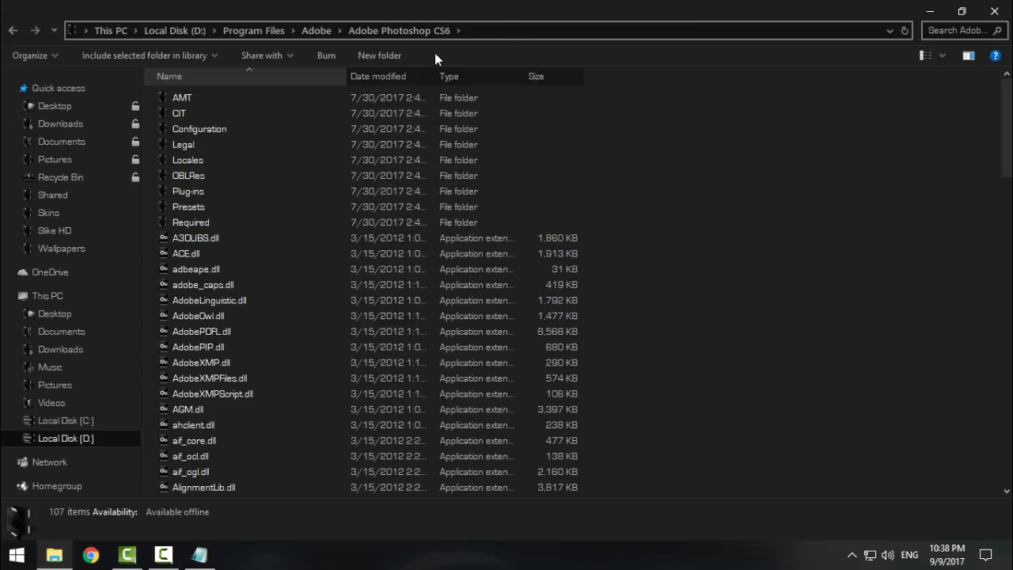
Copy the Photoshop CS6 folder path from the address bar.
left_click(552, 29)
left_click(325, 30)
left_click_drag(324, 30, 70, 32)
right_click(102, 32)
left_click(152, 83)
Replace the old CS5 folder in app1location with the pasted D: Photoshop CS6 path.
left_click(199, 553)
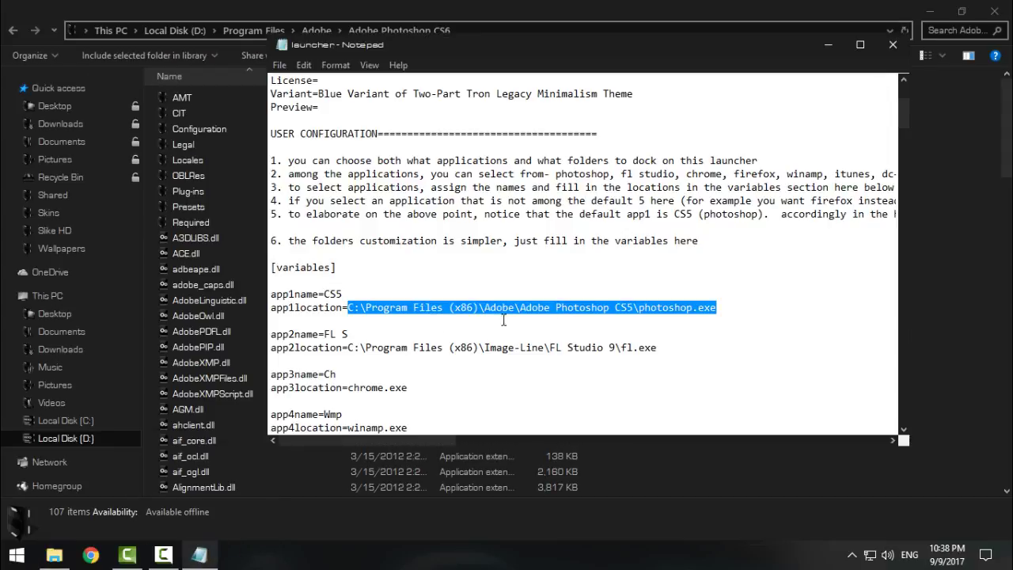
left_click_drag(633, 306, 348, 307)
right_click(379, 309)
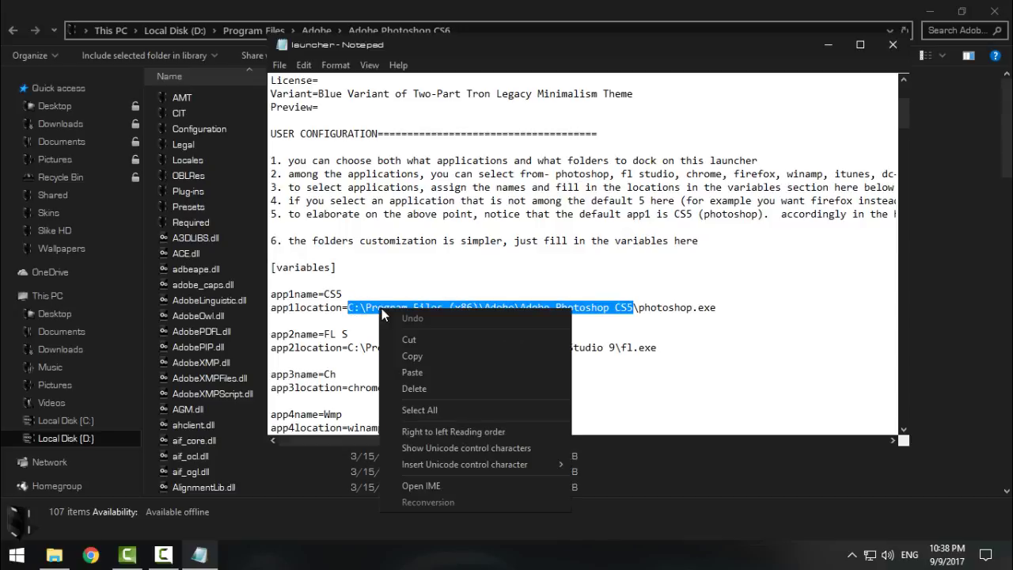
left_click(413, 372)
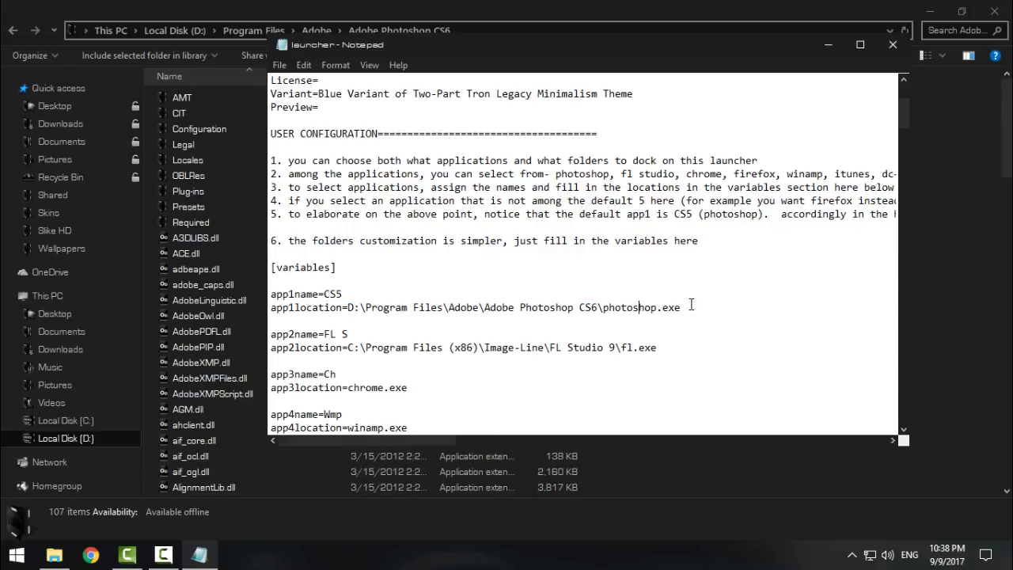
Retype the dot in photoshop.exe, then close Notepad and save the launcher file.
left_click(603, 307)
left_click(685, 308, "shift")
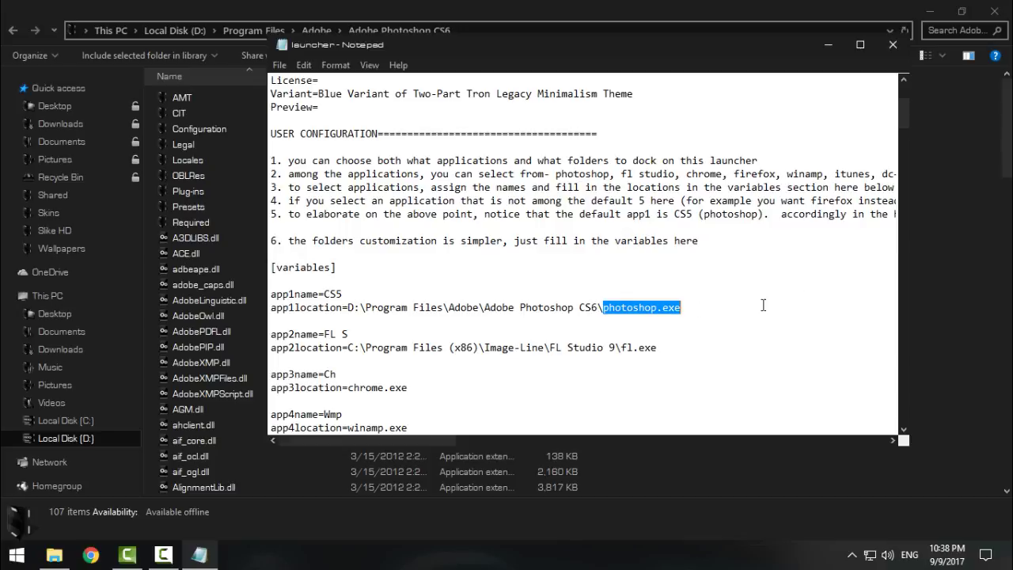
left_click(922, 271)
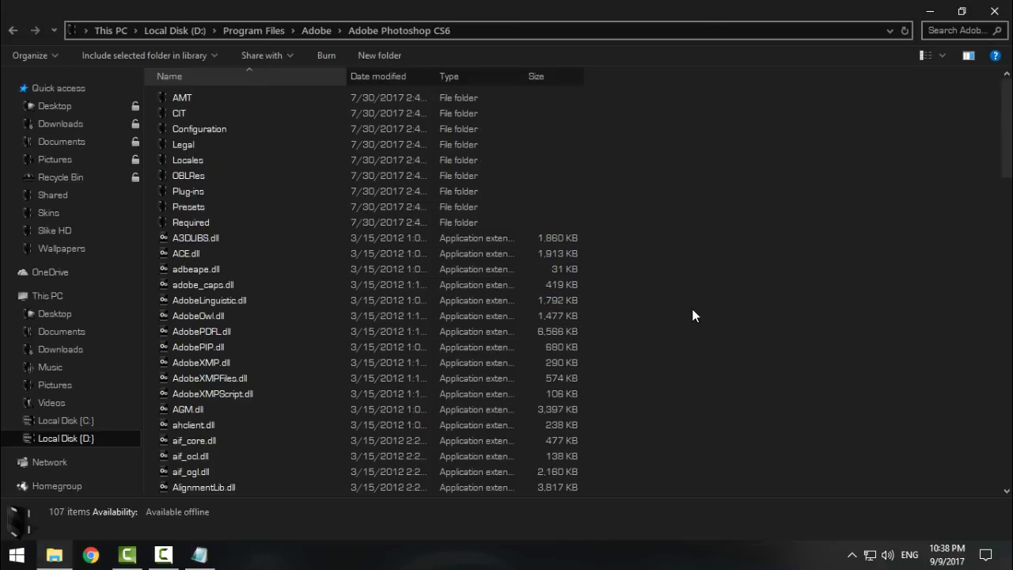
left_click(200, 554)
left_click(669, 307)
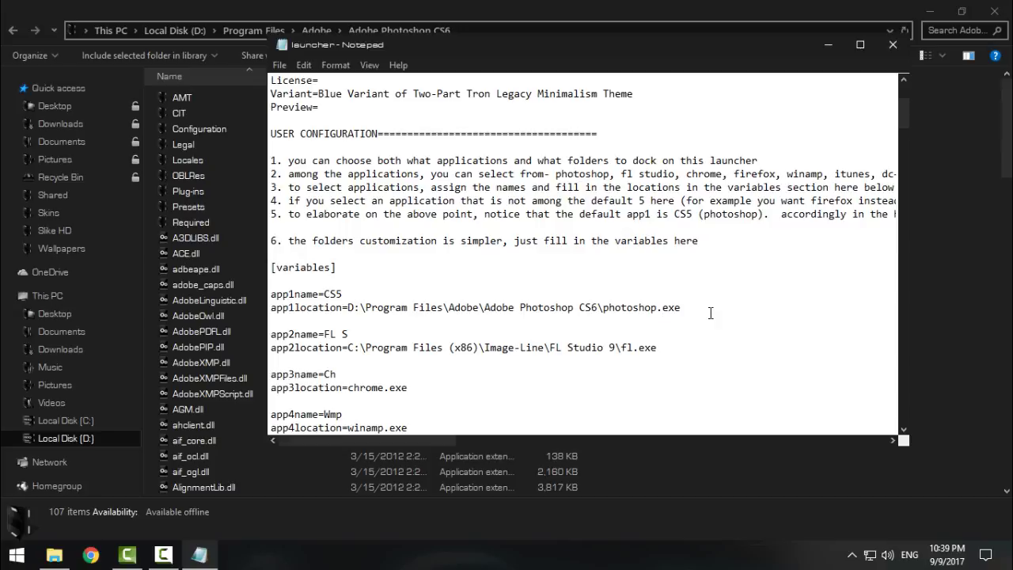
key("BackSpace")
type(".")
left_click(892, 46)
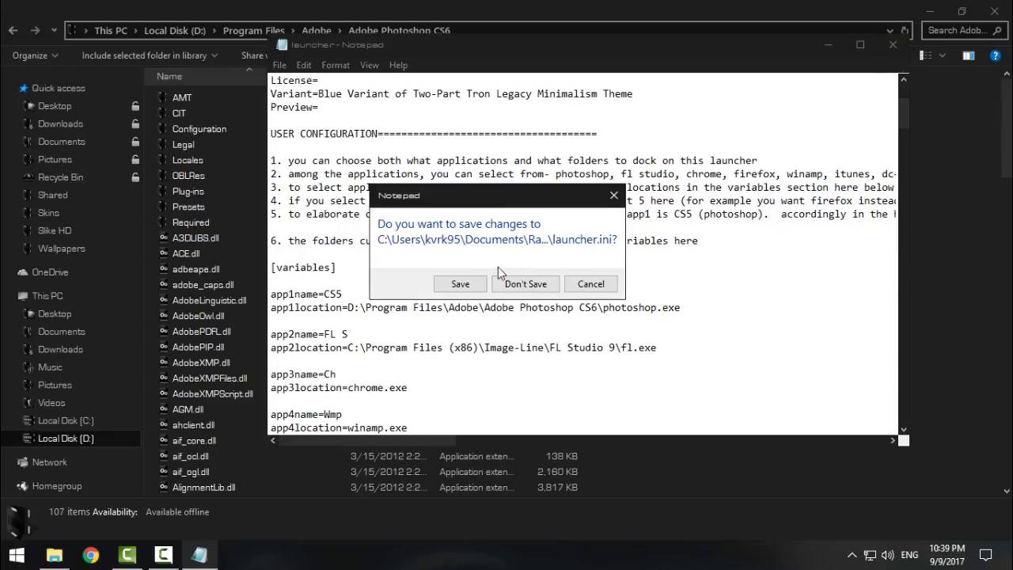
left_click(525, 283)
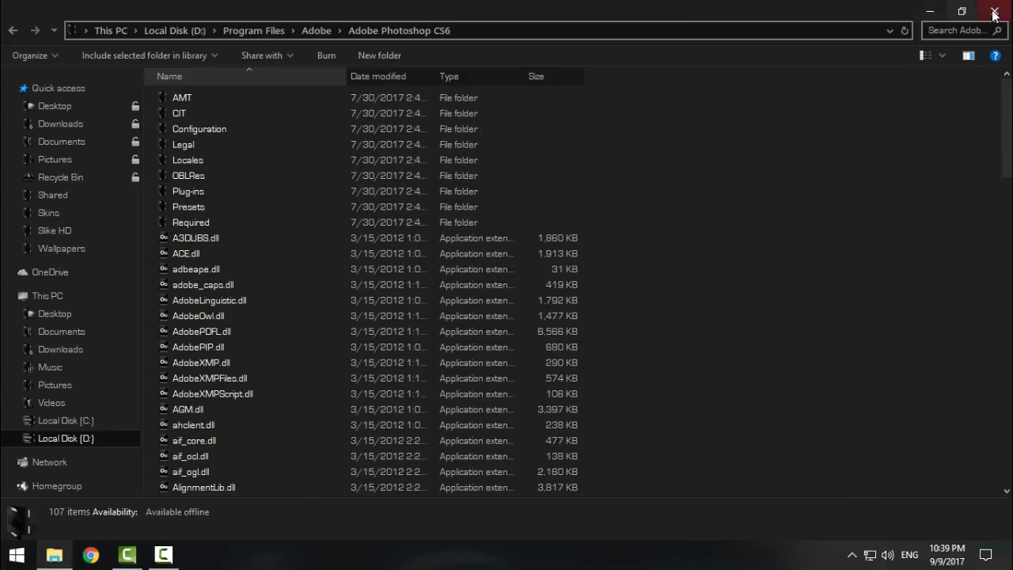
Close Explorer, refresh the launcher skin with the corrected path, and launch Photoshop CS6 from its Ps icon.
left_click(994, 11)
mouse_move(402, 15)
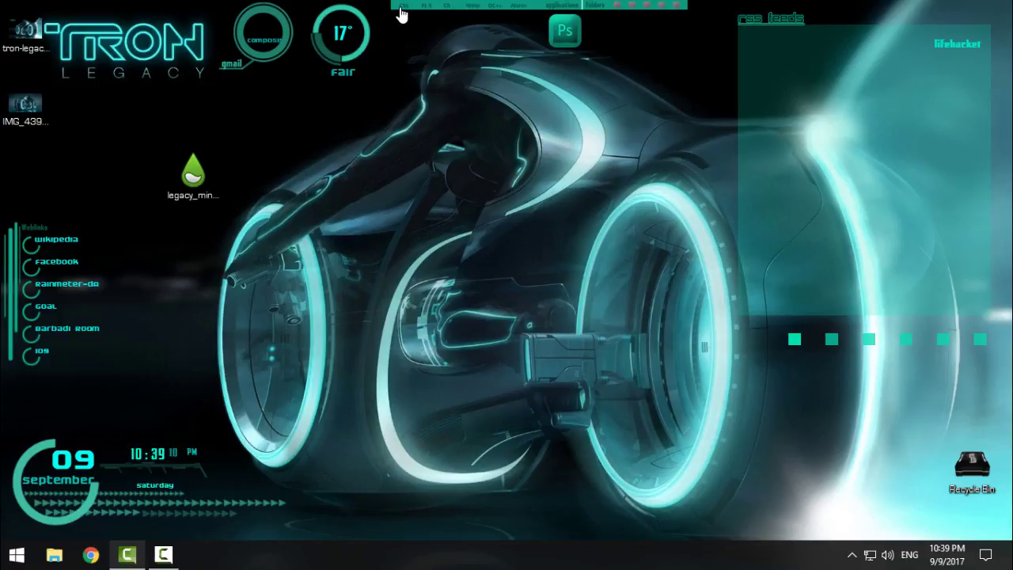
right_click(401, 15)
left_click(441, 135)
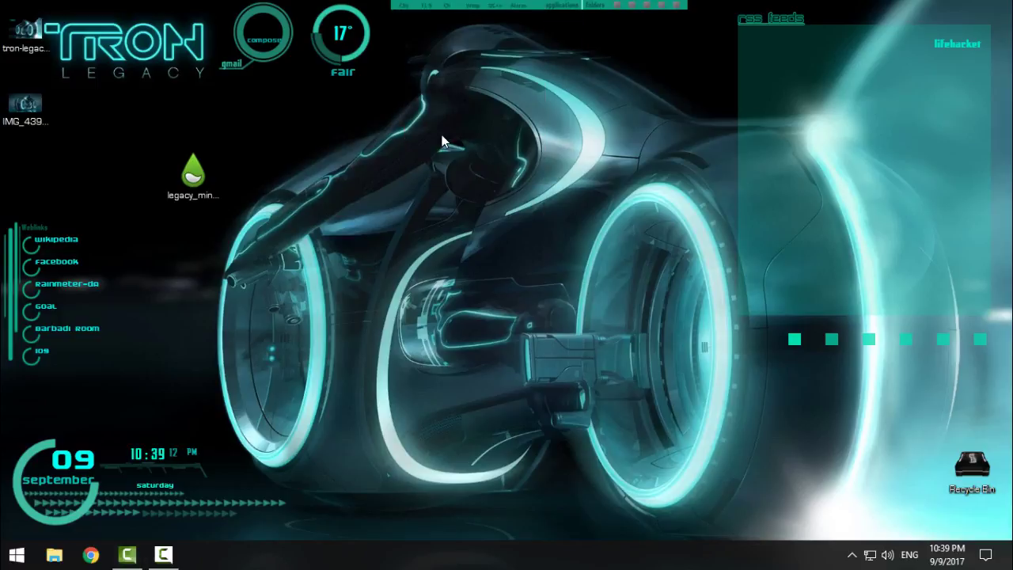
mouse_move(405, 13)
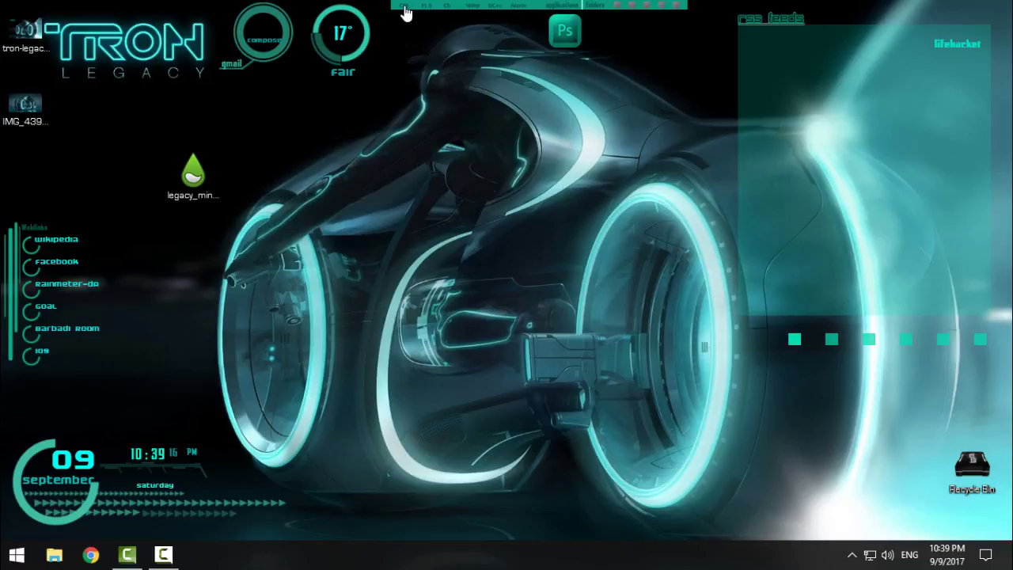
left_click(405, 13)
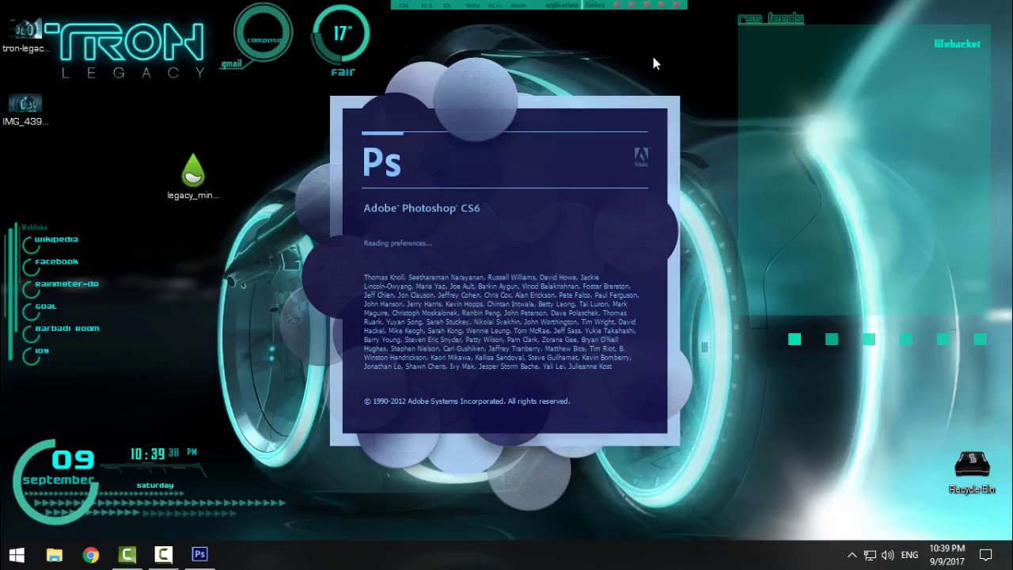
Wait for Photoshop CS6 to finish loading into its empty Essentials workspace.
mouse_move(163, 554)
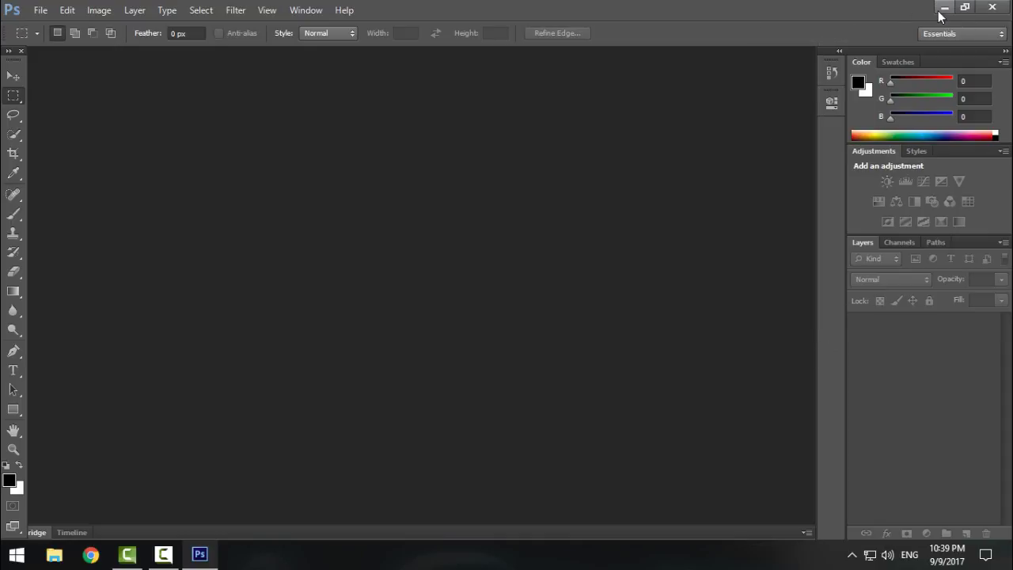
left_click(945, 8)
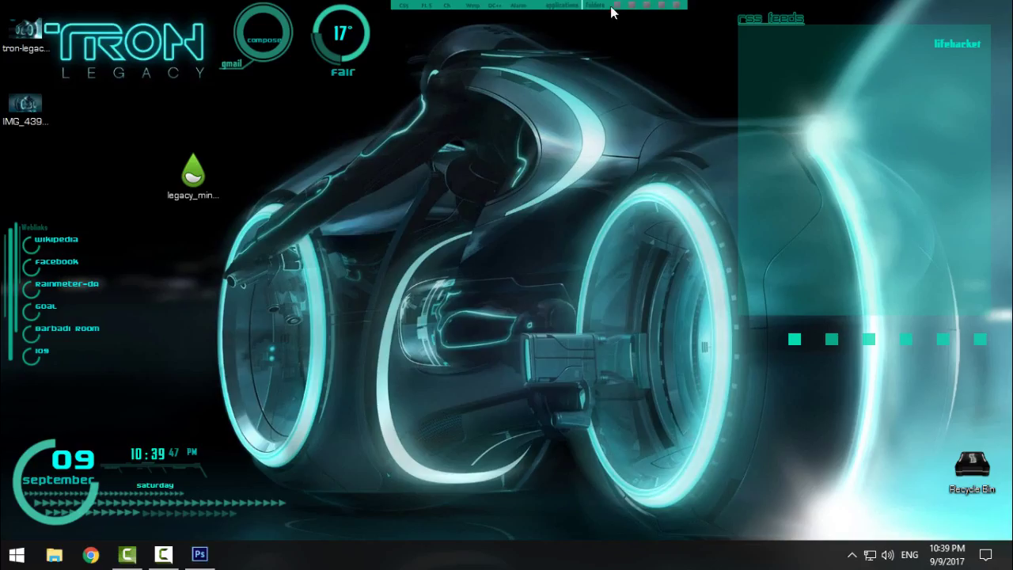